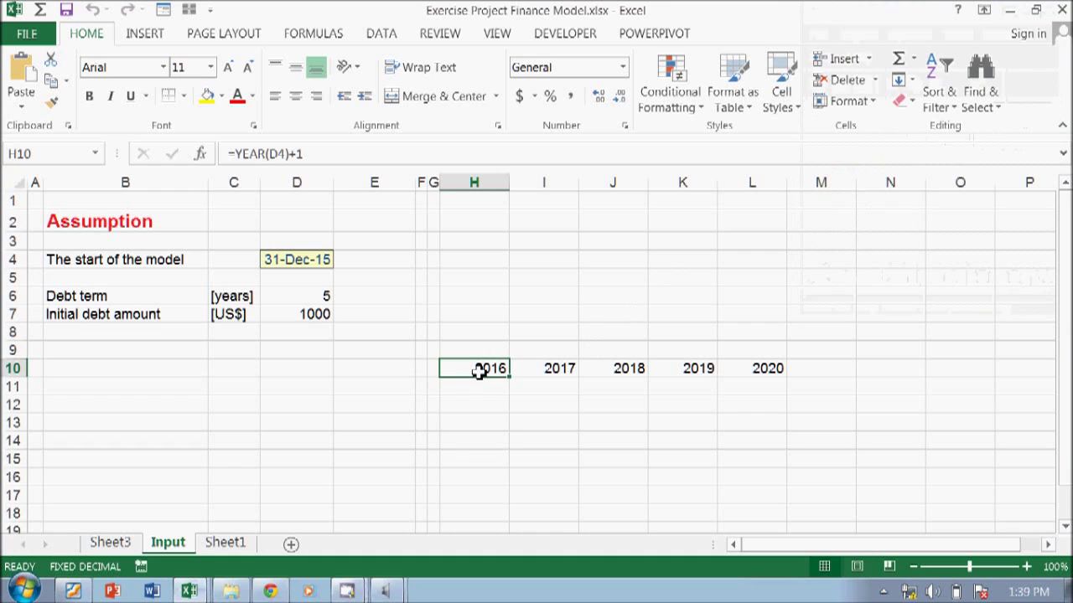
# - Move the year headers 2016 to 2020 from H10:L10 so they start at D10
pyautogui.hotkey('shift', 'Right')
pyautogui.hotkey('shift', 'Right')
pyautogui.hotkey('shift', 'Right')
pyautogui.hotkey('shift', 'Right')
pyautogui.hotkey('shift', 'Right')
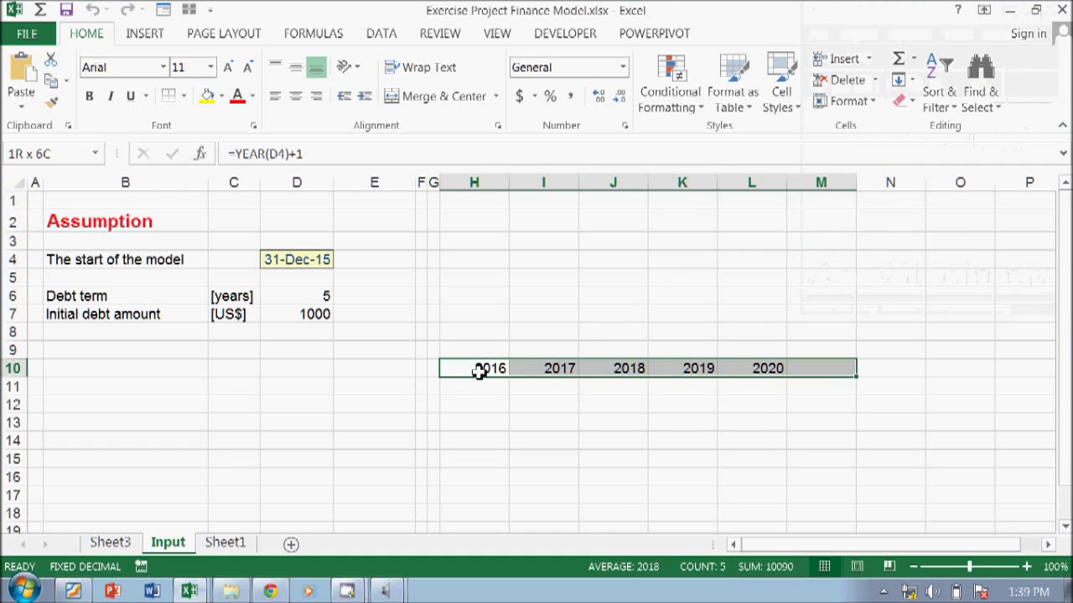
pyautogui.hotkey('shift', 'Left')
pyautogui.hotkey('ctrl', 'c')
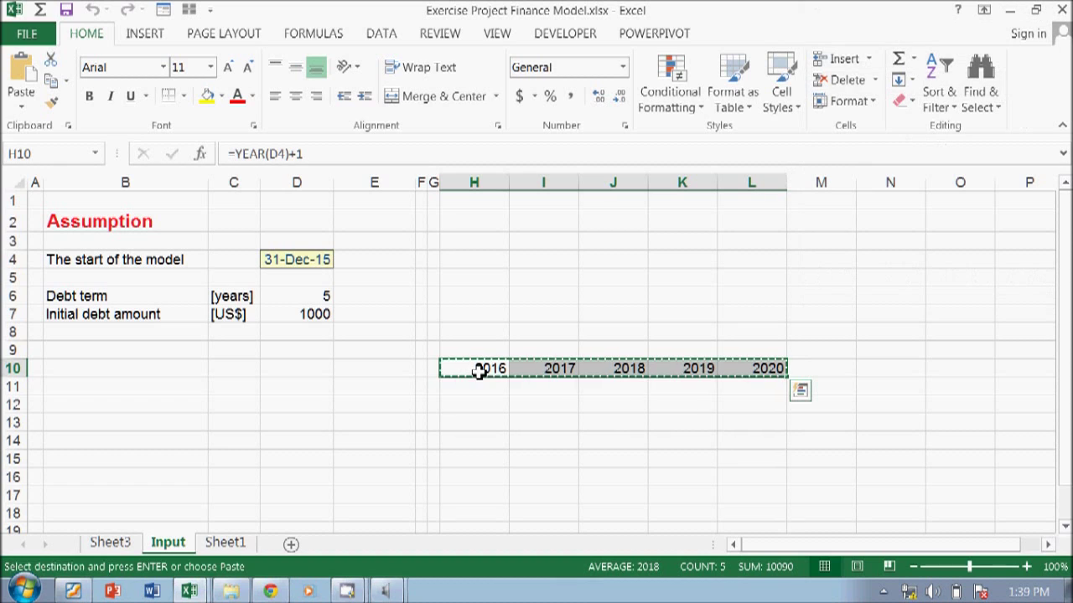
pyautogui.click(288, 368)
pyautogui.hotkey('ctrl', 'v')
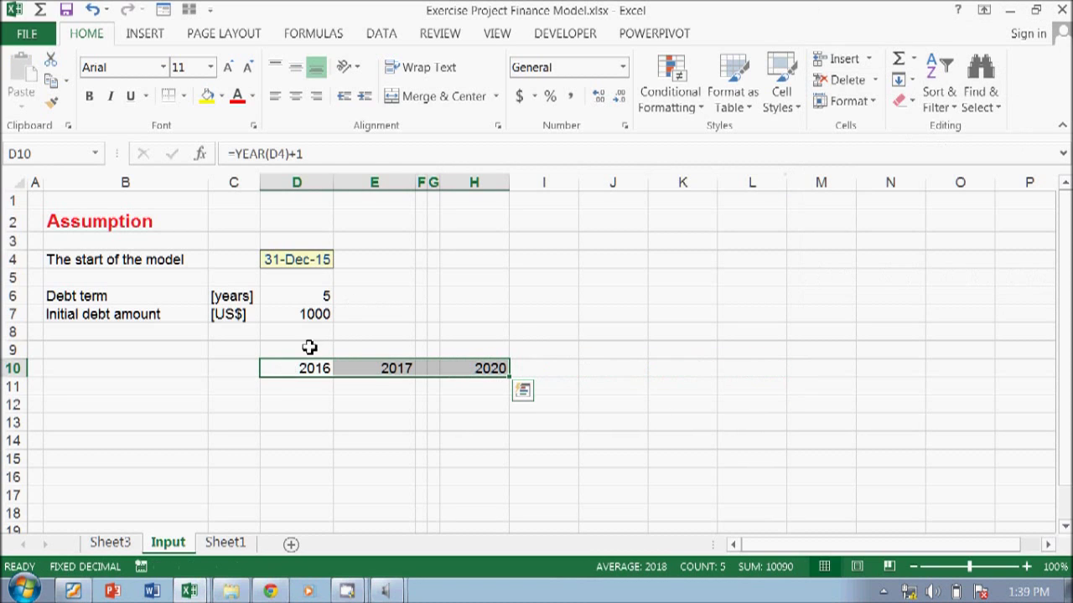
# - Widen the narrow columns F and G, and apply the Table cell style to the year headers in D10:H10
pyautogui.moveTo(429, 186); pyautogui.dragTo(529, 192)
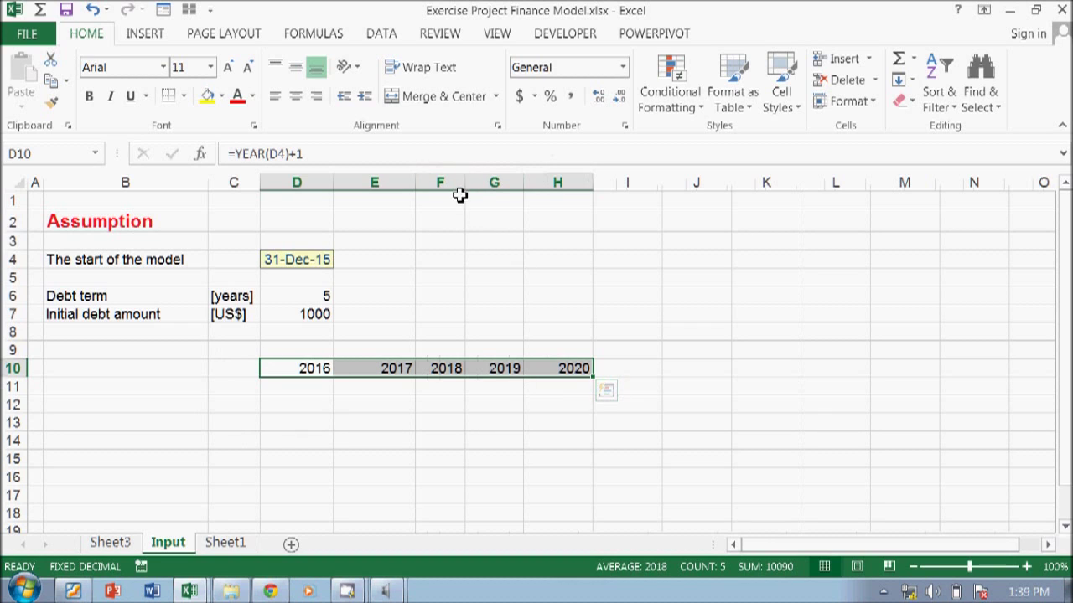
pyautogui.moveTo(465, 186); pyautogui.dragTo(498, 185)
pyautogui.moveTo(319, 366); pyautogui.dragTo(589, 369)
pyautogui.click(589, 370)
pyautogui.moveTo(319, 373); pyautogui.dragTo(618, 371)
pyautogui.click(785, 108)
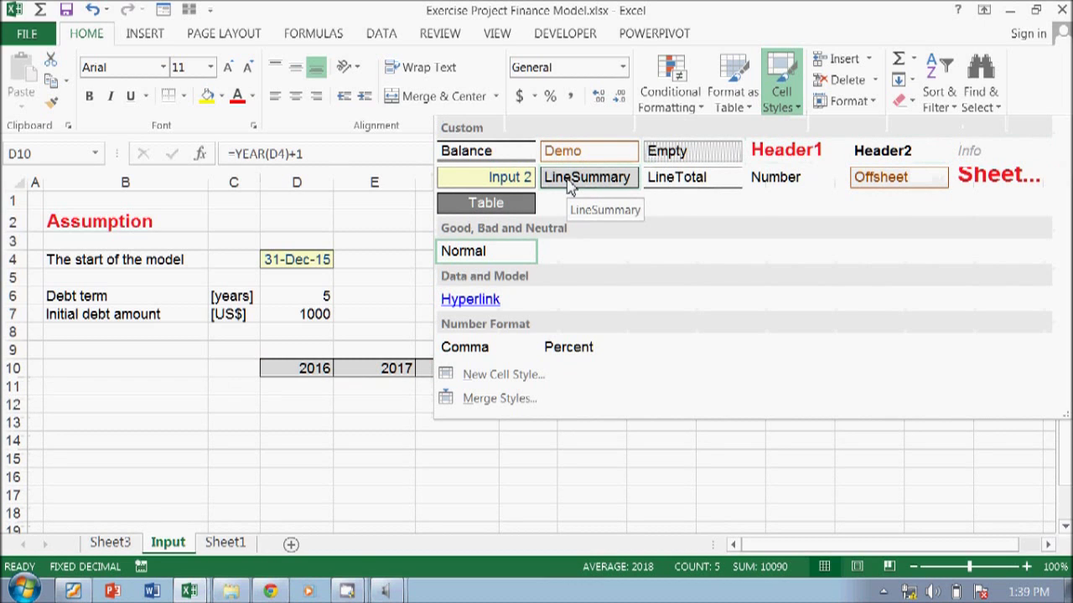
pyautogui.click(486, 202)
pyautogui.moveTo(372, 474); pyautogui.dragTo(333, 472)
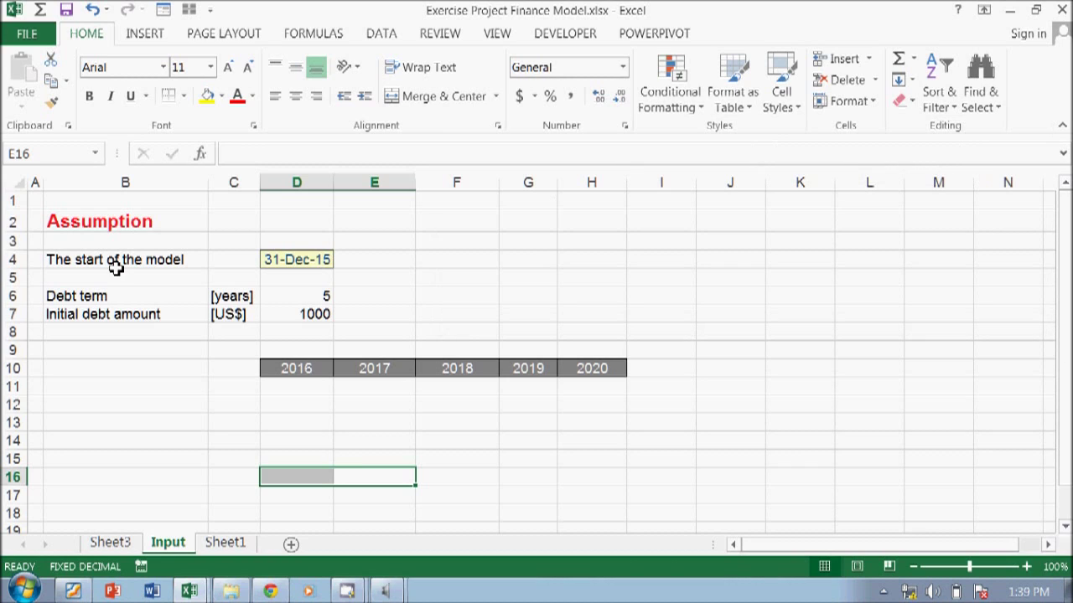
# - Delete the empty row 9 directly above the year headers
pyautogui.click(124, 386)
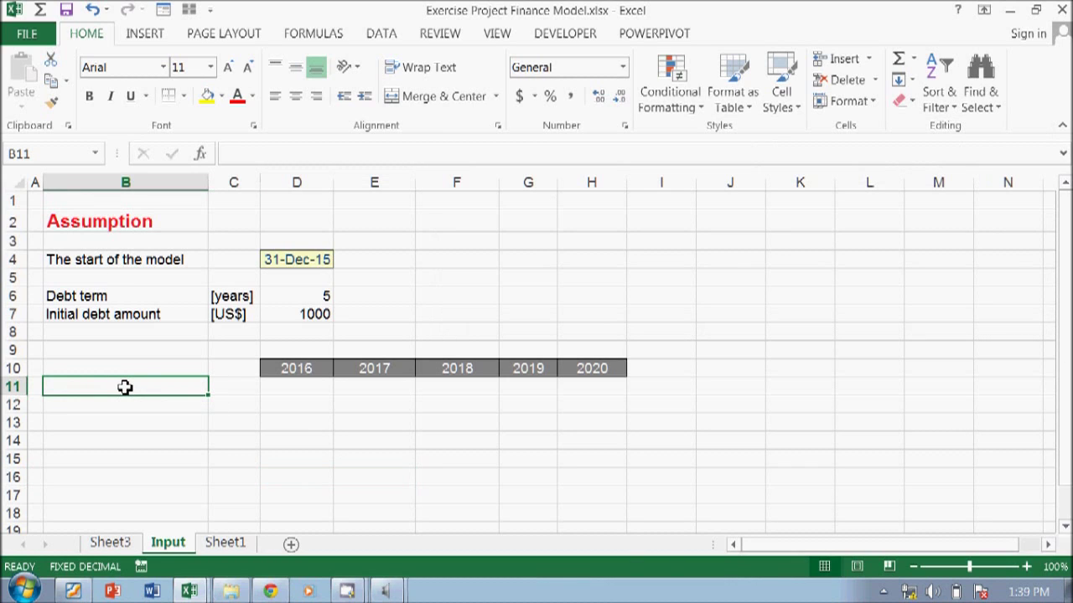
pyautogui.press('Up')
pyautogui.press('Up')
pyautogui.press('Down')
pyautogui.press('Up')
pyautogui.press('Up')
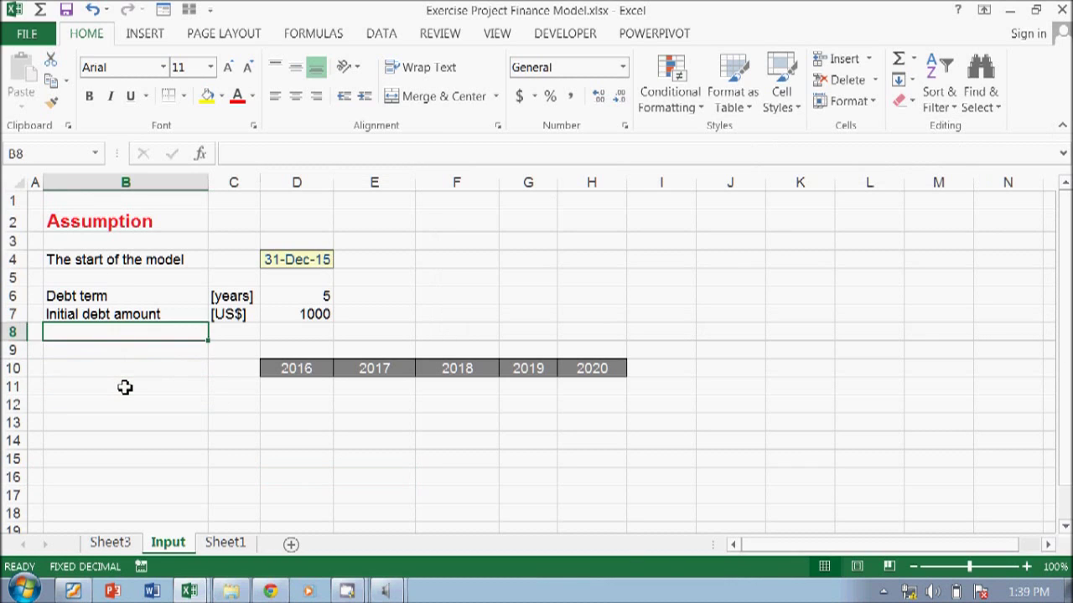
pyautogui.press('Down')
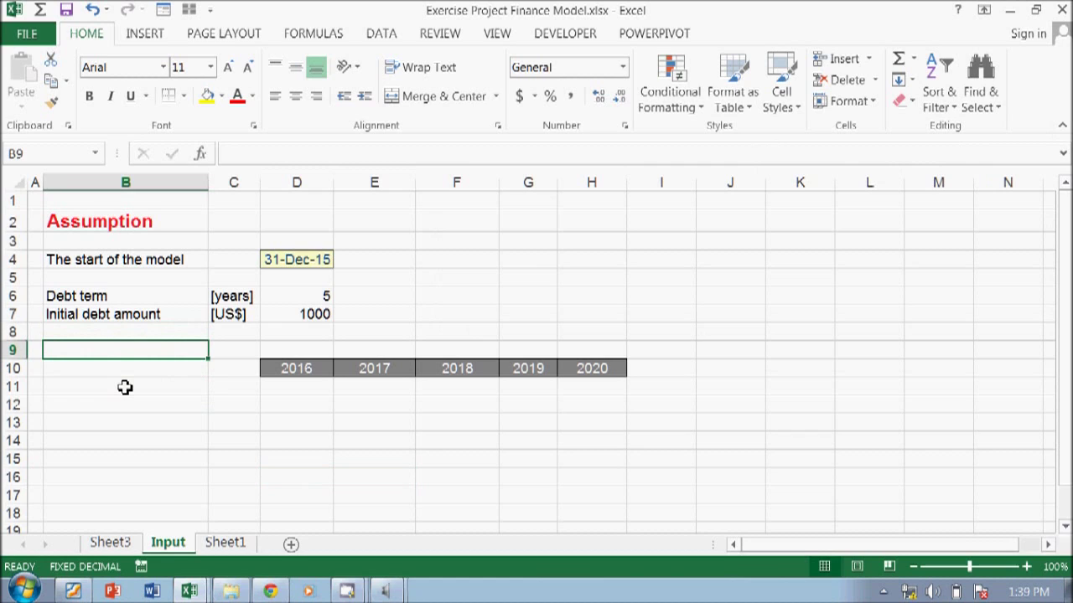
pyautogui.click(13, 351)
pyautogui.hotkey('ctrl', '-')
pyautogui.press('Up')
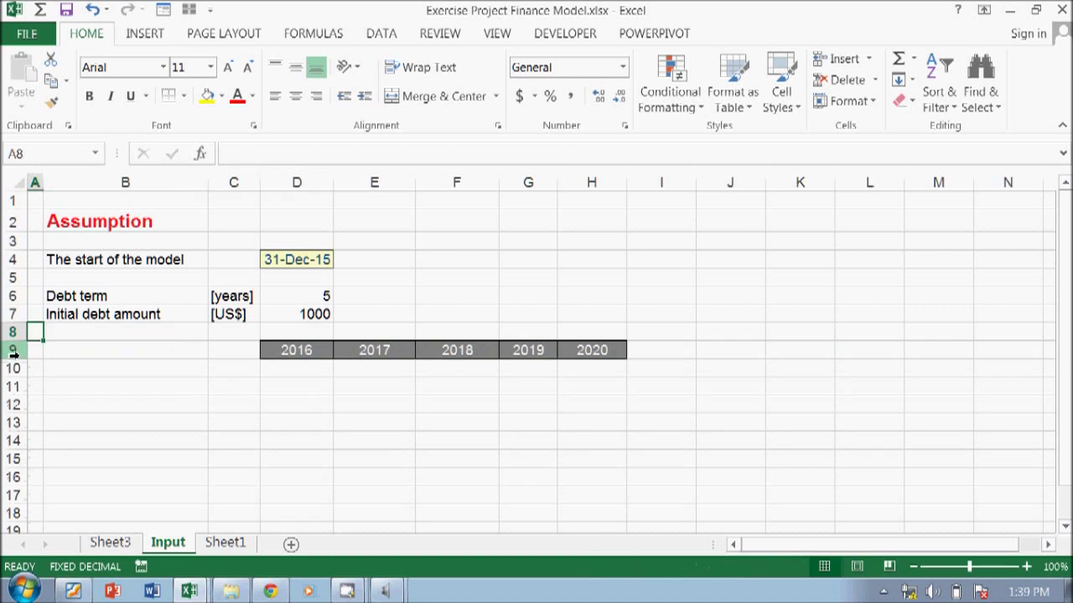
pyautogui.press('Right')
pyautogui.press('Right')
pyautogui.press('Down')
pyautogui.press('Left')
pyautogui.press('Down')
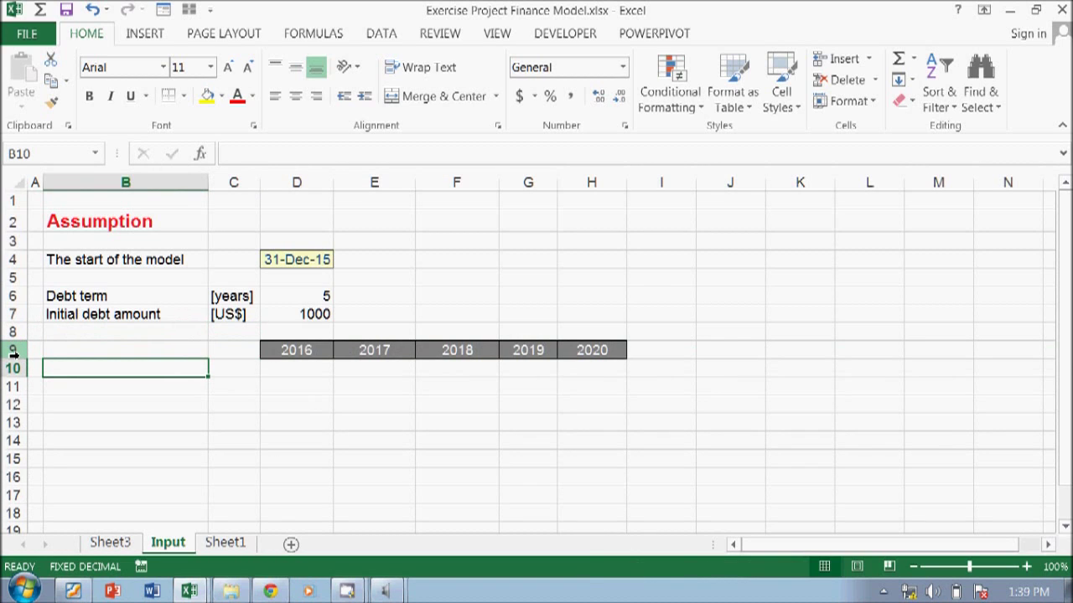
pyautogui.press('Up')
pyautogui.write('Interest')
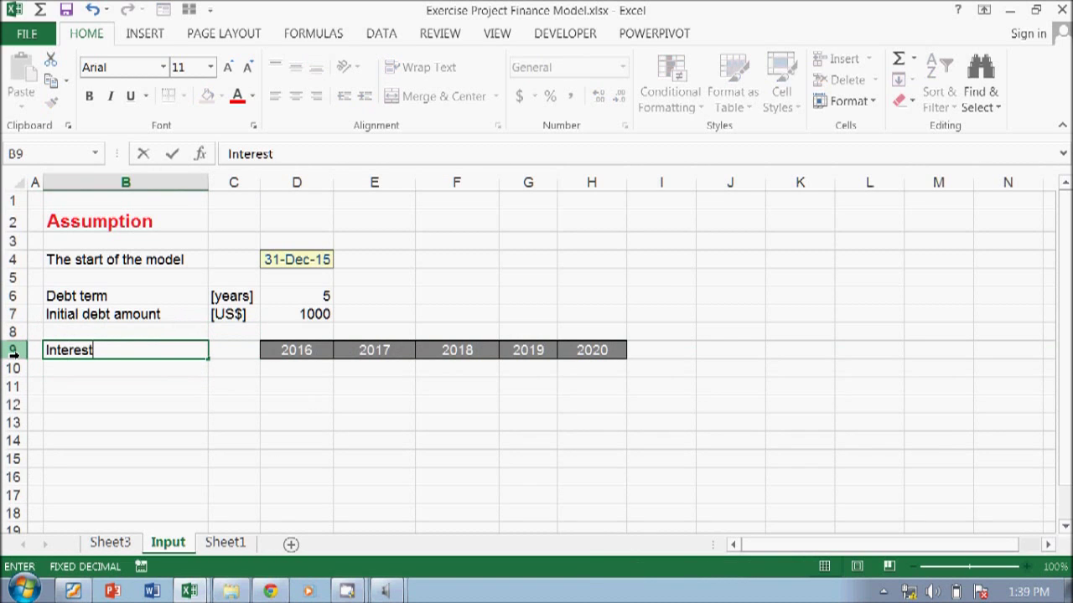
pyautogui.press('BackSpace')
pyautogui.press('BackSpace')
pyautogui.press('BackSpace')
pyautogui.press('BackSpace')
pyautogui.press('BackSpace')
pyautogui.press('BackSpace')
pyautogui.press('BackSpace')
pyautogui.press('BackSpace')
pyautogui.press('BackSpace')
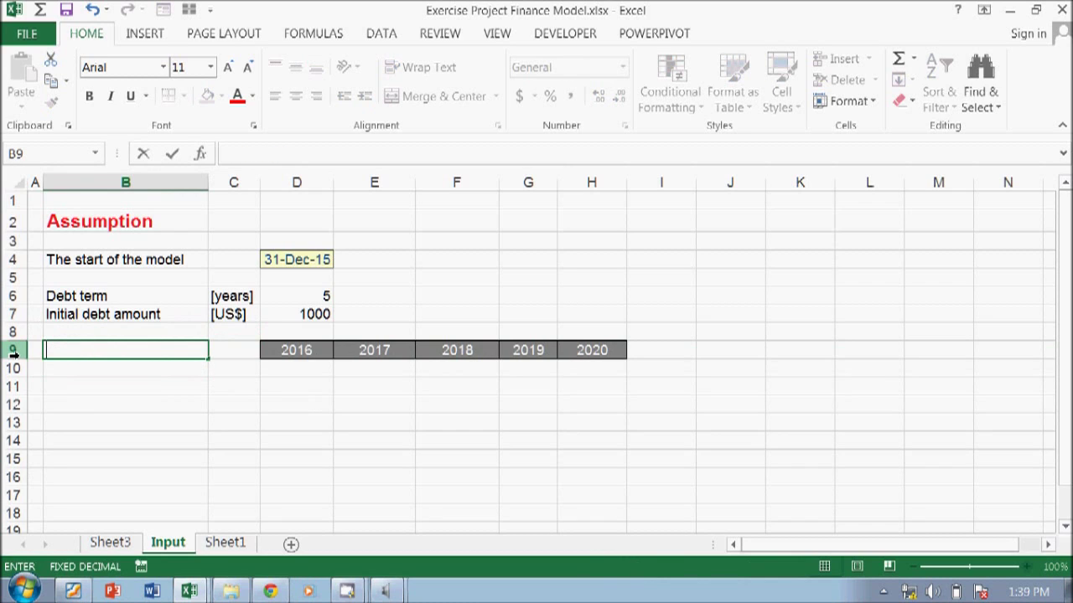
pyautogui.write('d')
pyautogui.press('BackSpace')
pyautogui.write('Debat')
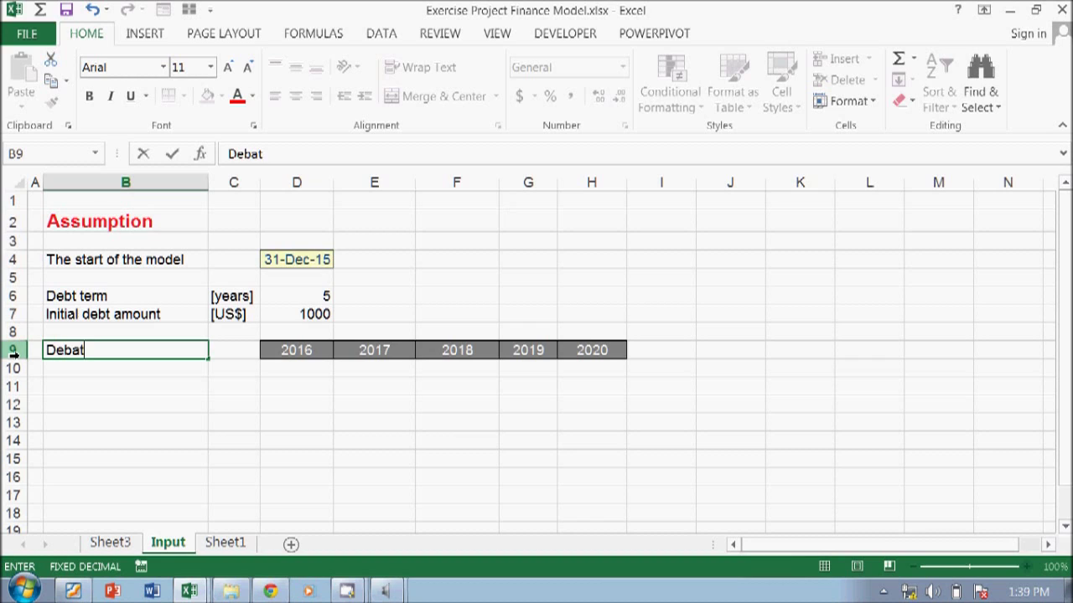
pyautogui.press('BackSpace')
pyautogui.press('BackSpace')
pyautogui.press('BackSpace')
# - Label the year header row "Annual debt interest rate" in B9
pyautogui.write('Annual ')
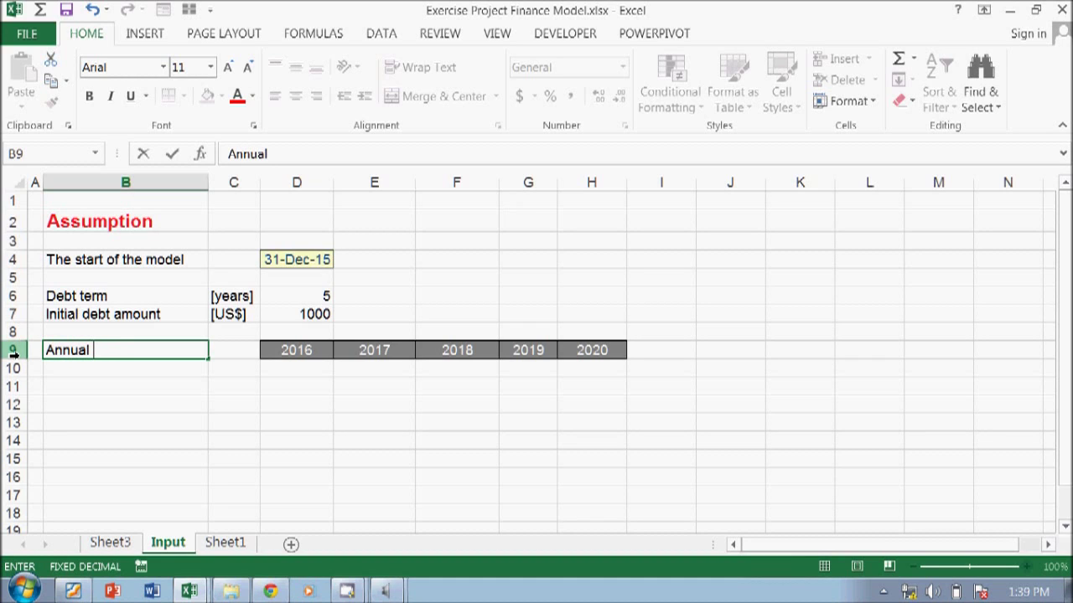
pyautogui.write('Debt')
pyautogui.press('BackSpace')
pyautogui.press('BackSpace')
pyautogui.write('debt interest rate')
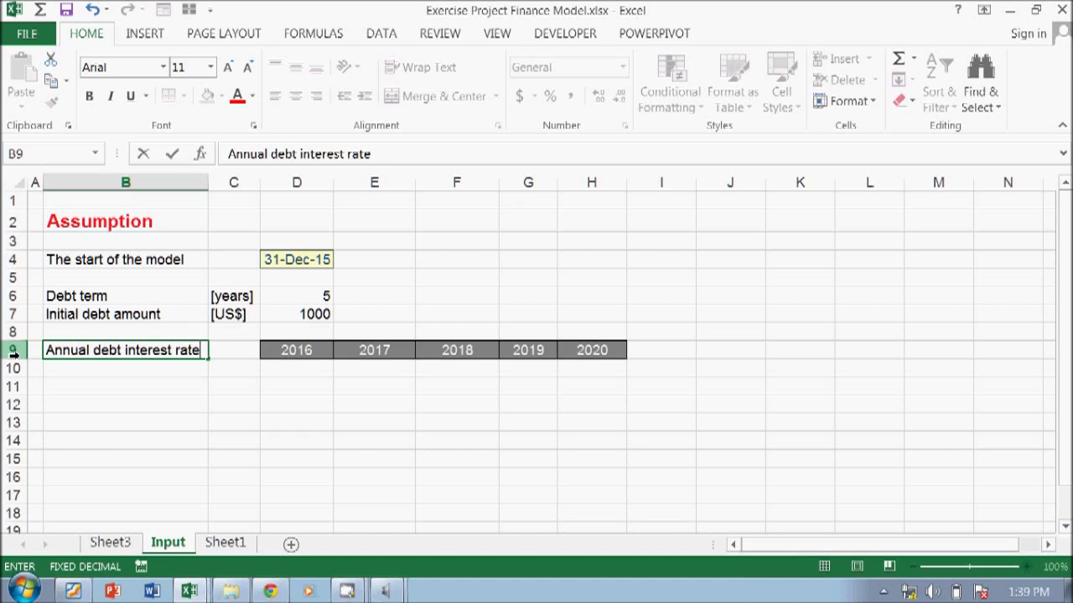
pyautogui.press('Return')
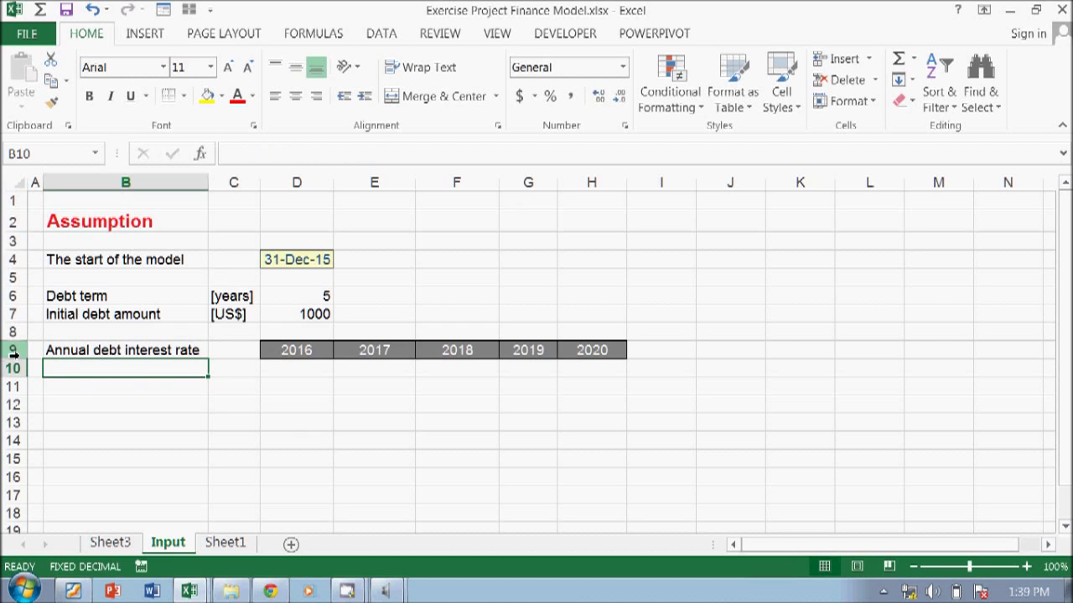
# - Add the row labels "Base rate", "Margin" and "Total" in B10:B12
pyautogui.write('Base rate')
pyautogui.press('Return')
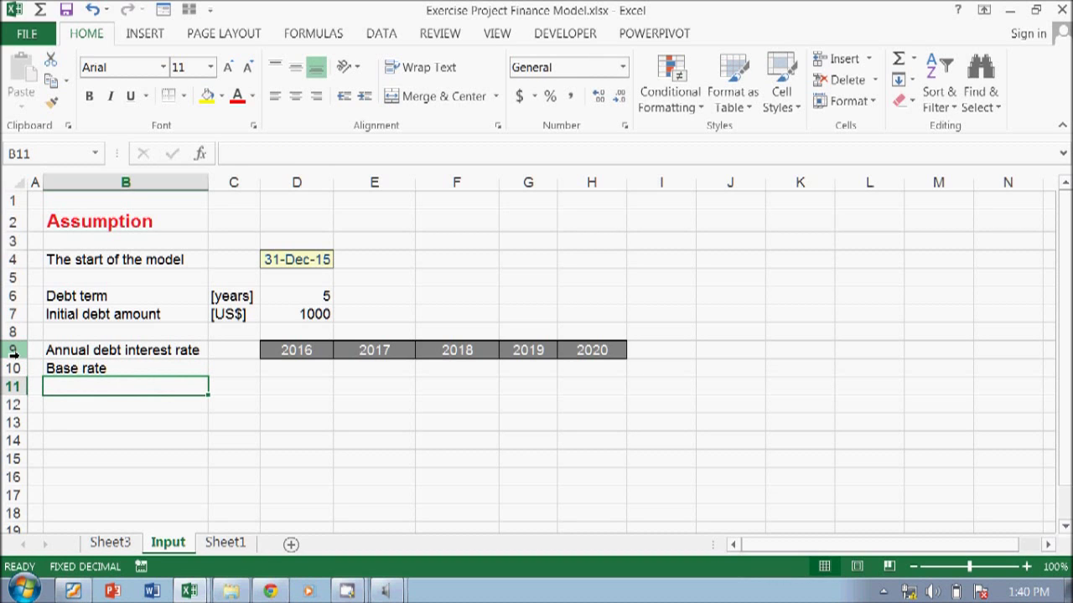
pyautogui.write('Margin')
pyautogui.press('Return')
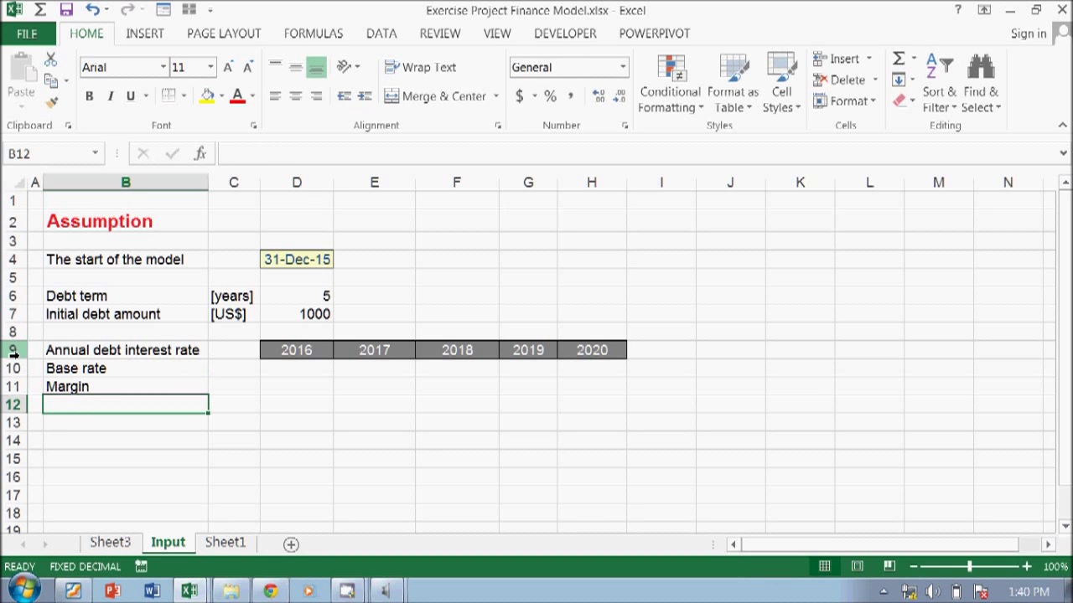
pyautogui.write('Total')
pyautogui.press('Return')
# - Enter the unit [%] in C10 and fill it down to the Margin and Total rows
pyautogui.press('Up')
pyautogui.press('Up')
pyautogui.press('Up')
pyautogui.press('Right')
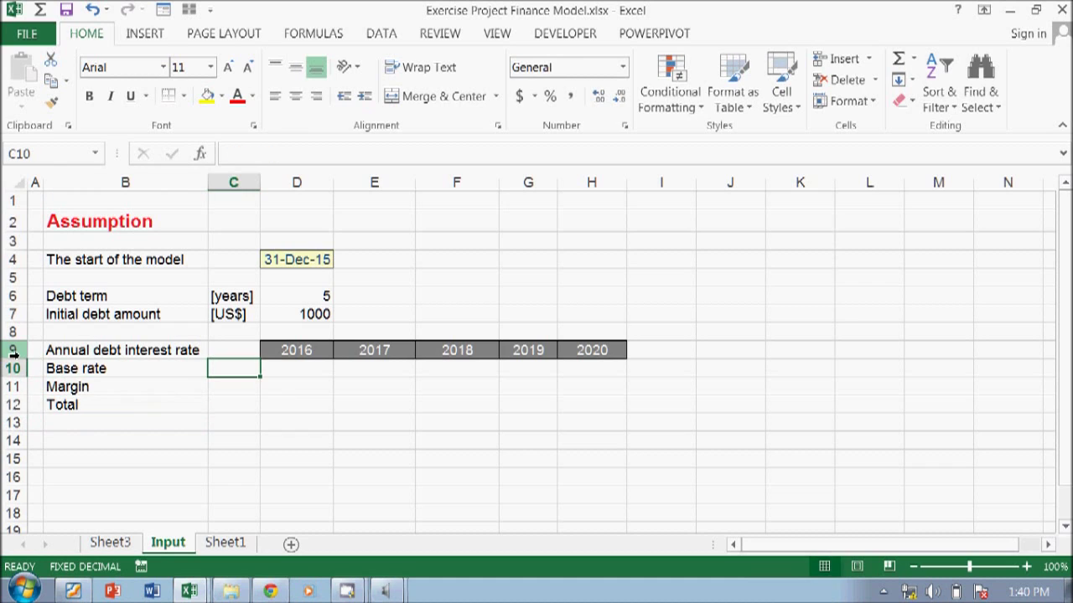
pyautogui.write('[%')
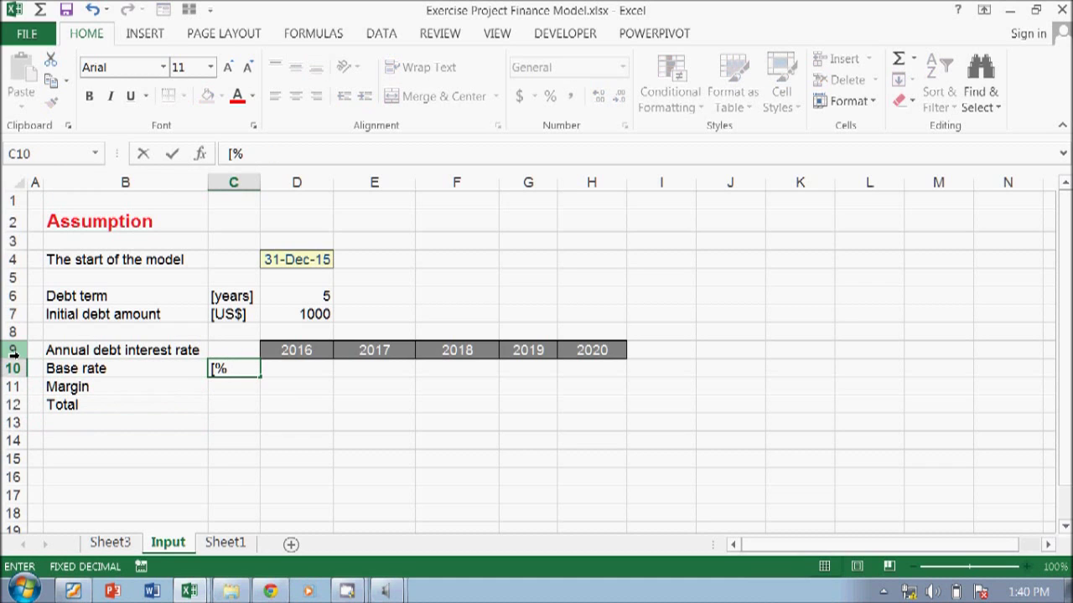
pyautogui.write(']')
pyautogui.press('Return')
pyautogui.press('Up')
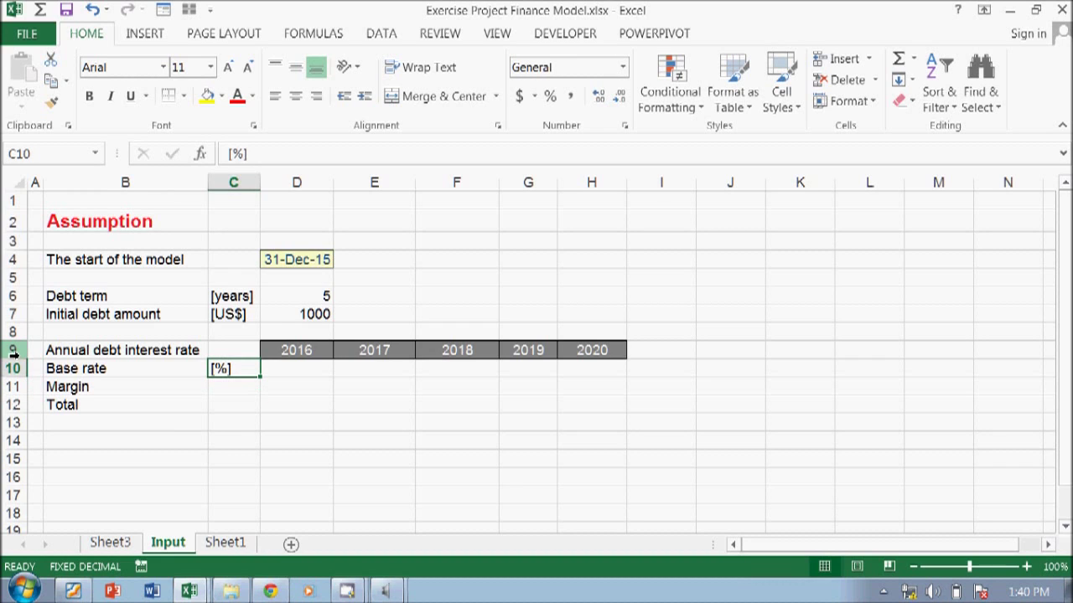
pyautogui.doubleClick(261, 378)
# - Enter a base rate of 5% for 2016 in D10 and fill it across through 2020
pyautogui.press('Right')
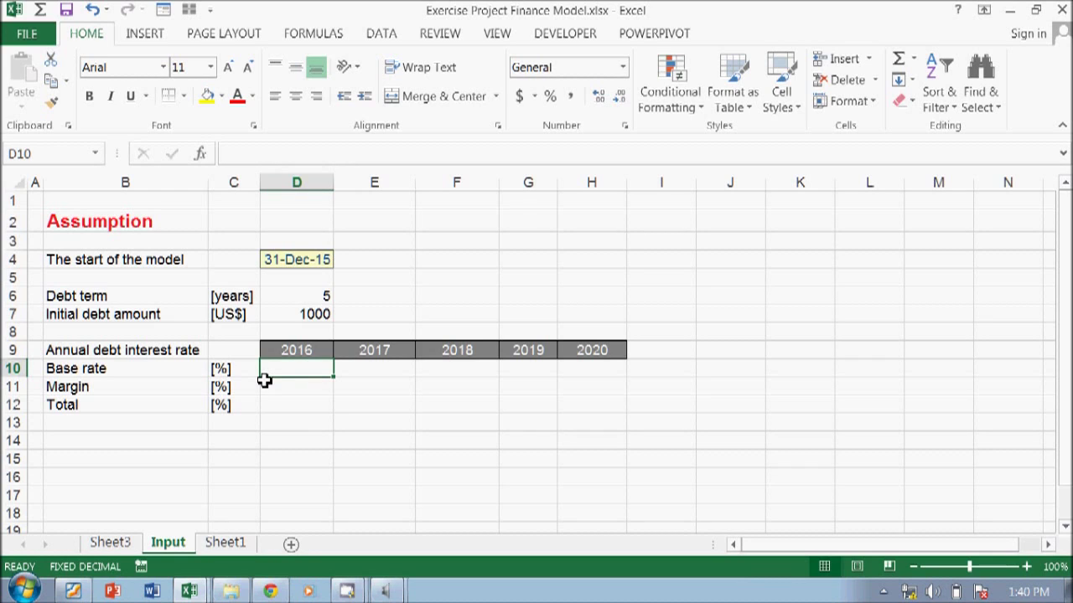
pyautogui.write('5%')
pyautogui.press('Return')
pyautogui.press('Up')
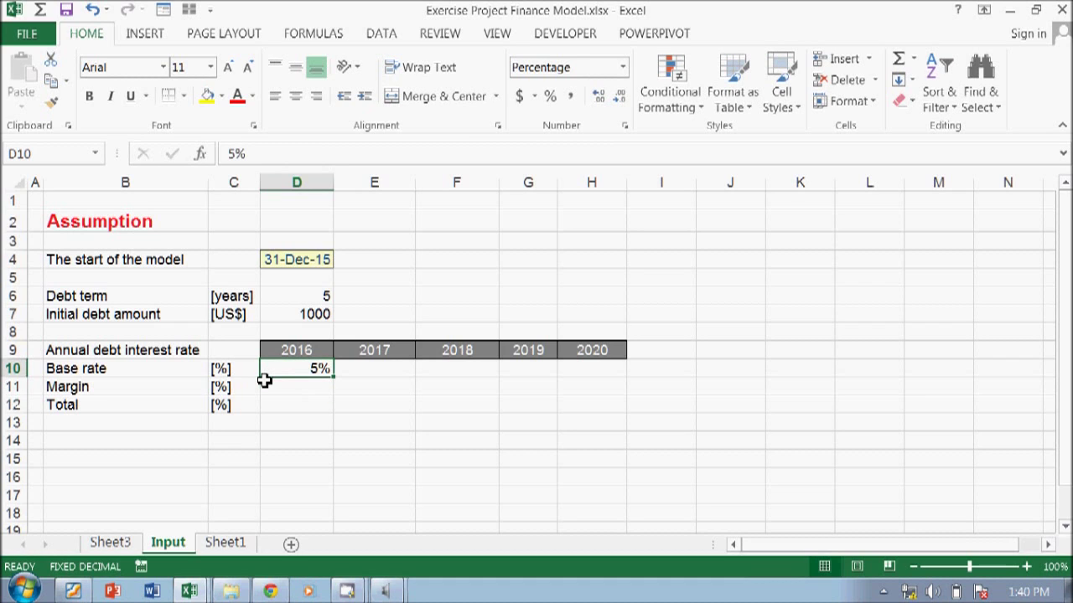
pyautogui.hotkey('shift', 'Right')
pyautogui.hotkey('shift', 'Right')
pyautogui.hotkey('shift', 'Right')
pyautogui.hotkey('shift', 'Right')
pyautogui.hotkey('ctrl', 'r')
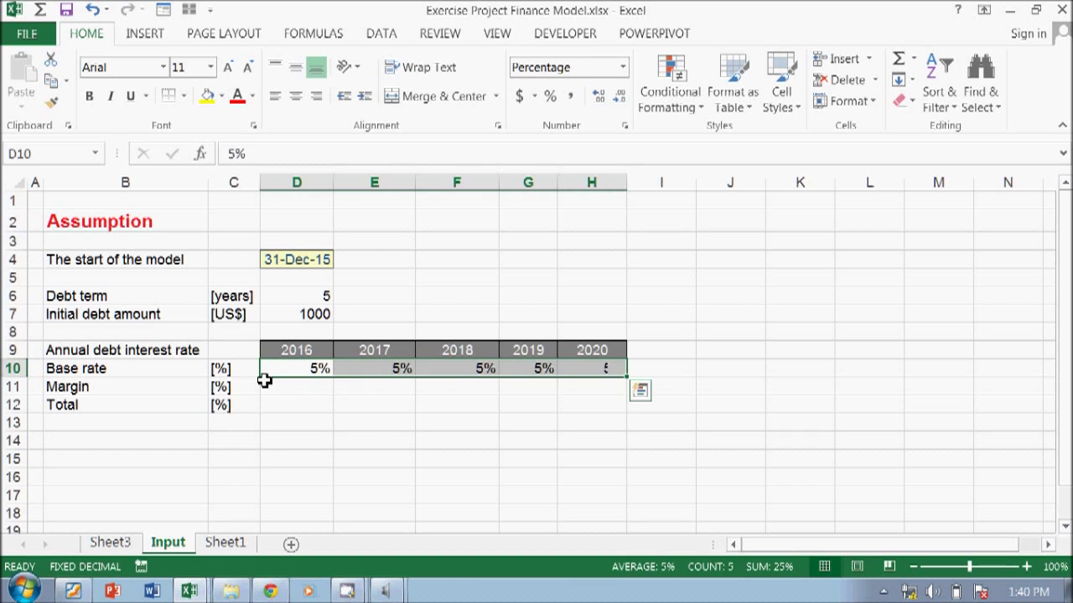
# - Enter 1.5% as the 2016 margin in D11
pyautogui.press('Down')
pyautogui.write('1')
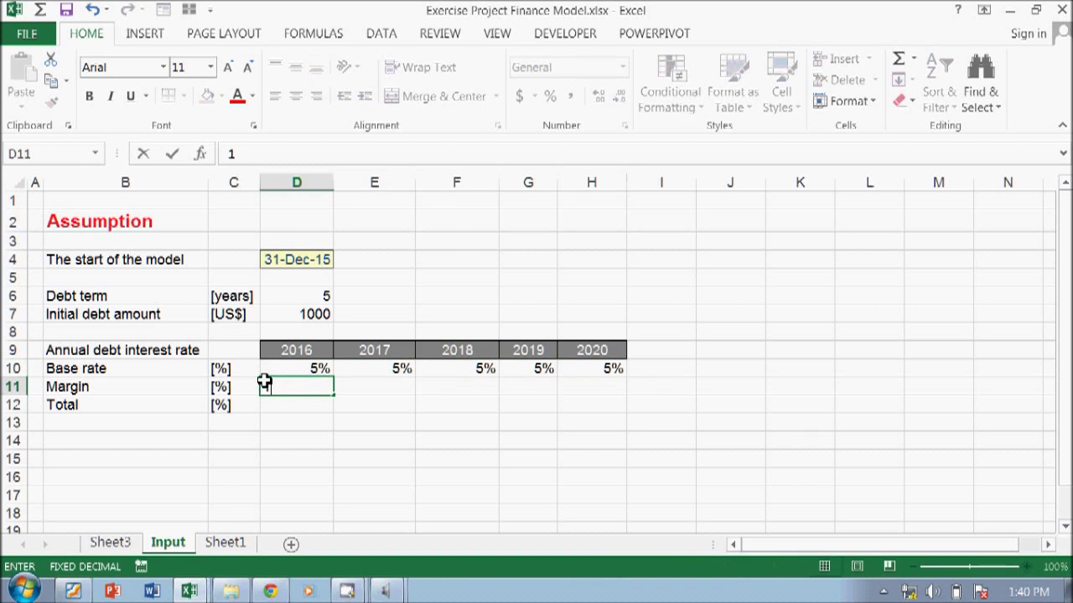
pyautogui.write('.5%')
pyautogui.press('Return')
pyautogui.press('Up')
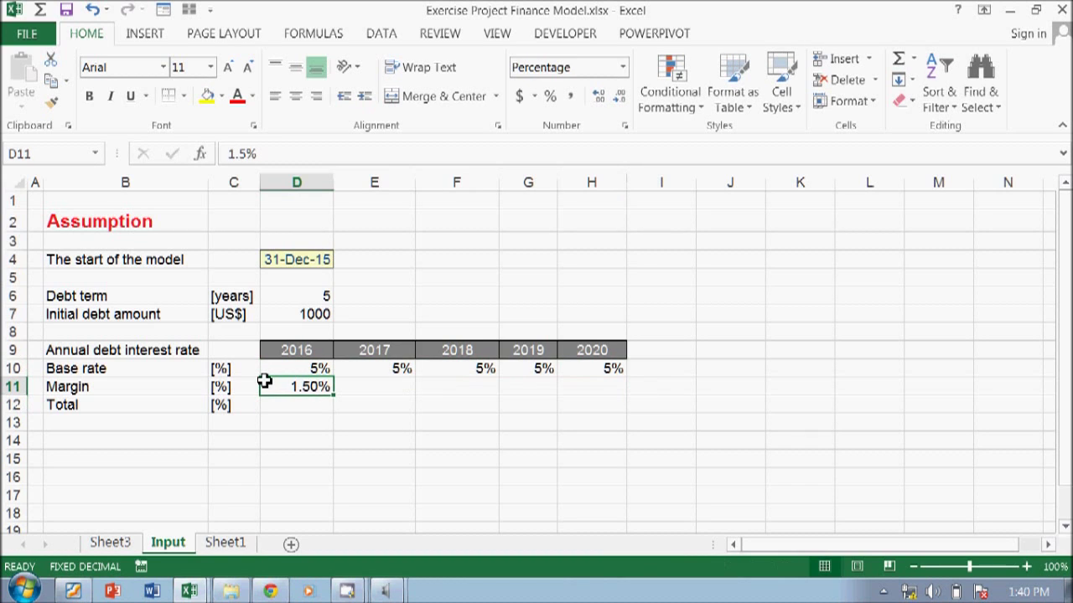
# - Set the 2016 margin in D11 to 2%
pyautogui.write('2')
pyautogui.press('Return')
pyautogui.press('Up')
pyautogui.press('Up')
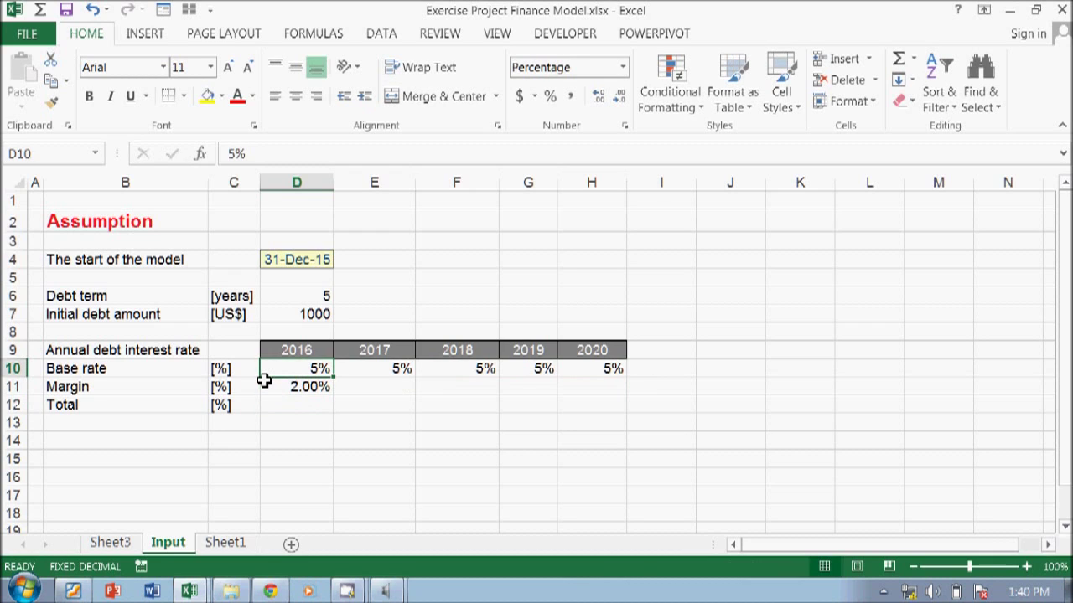
pyautogui.hotkey('shift', 'Right')
pyautogui.hotkey('shift', 'Right')
pyautogui.hotkey('shift', 'Right')
pyautogui.press('Down')
pyautogui.hotkey('shift', 'Right')
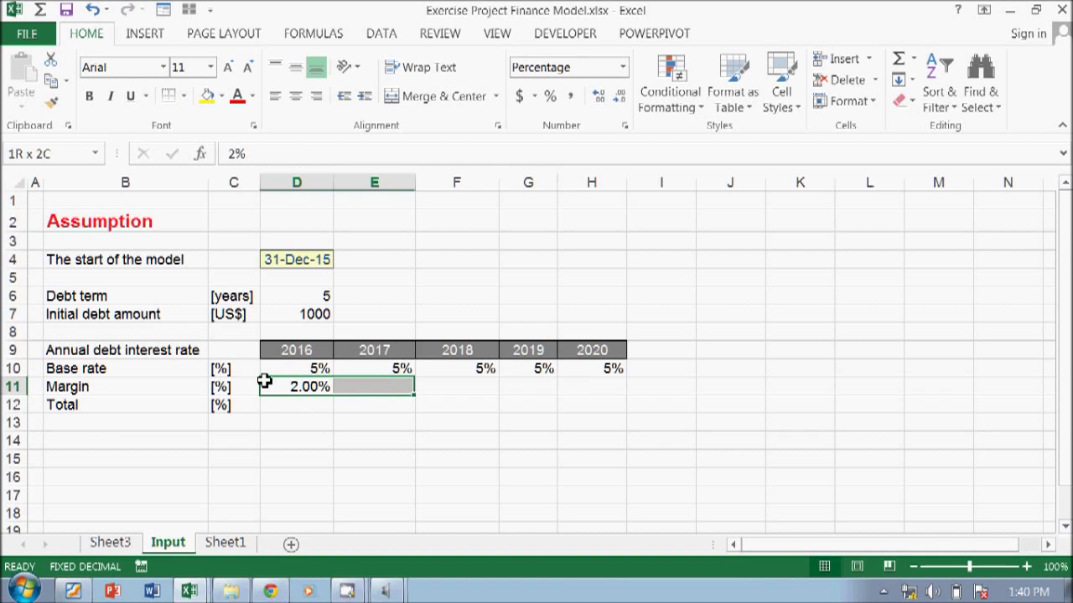
pyautogui.hotkey('shift', 'Right')
# - Calculate the 2016 total rate in D12 with =SUM(D10:D11) and format it as a percentage
pyautogui.press('Down')
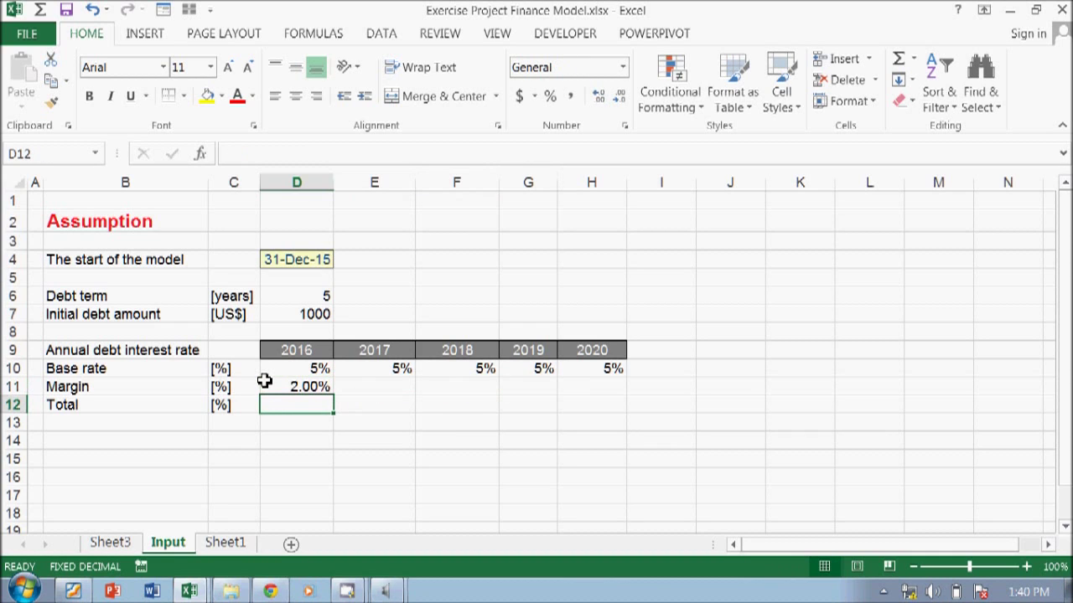
pyautogui.hotkey('alt', '=')
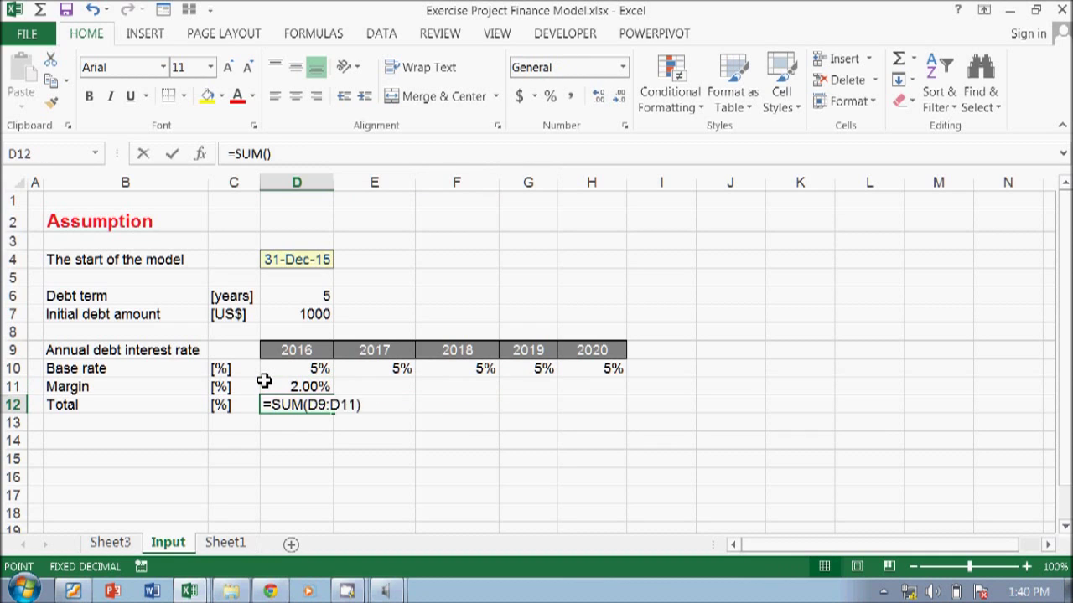
pyautogui.hotkey('shift', 'Down')
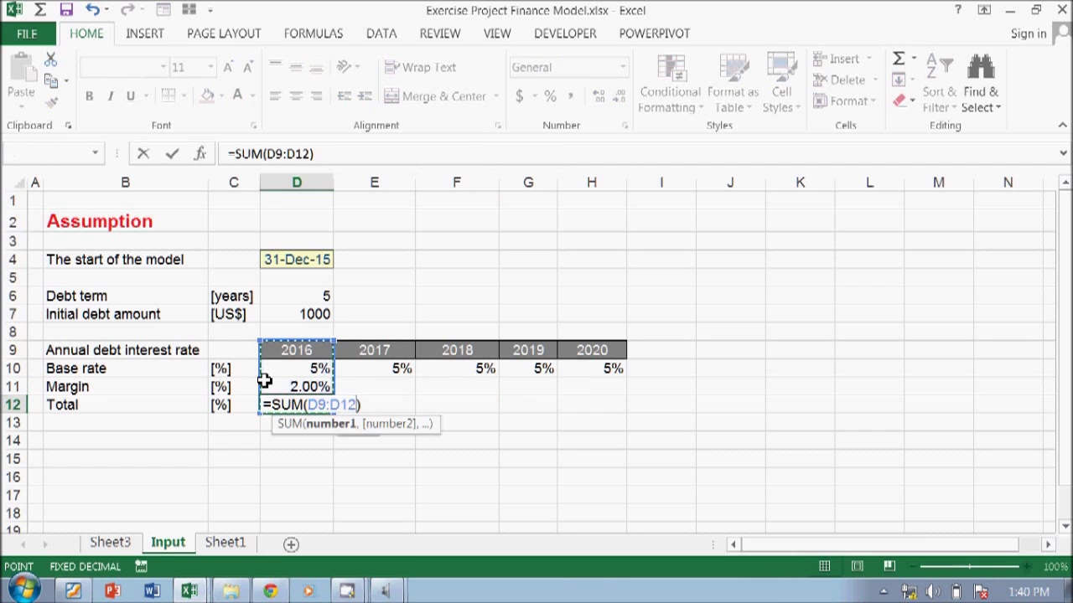
pyautogui.press('Up')
pyautogui.press('Down')
pyautogui.press('Down')
pyautogui.hotkey('shift', 'Down')
pyautogui.write(')')
pyautogui.press('Return')
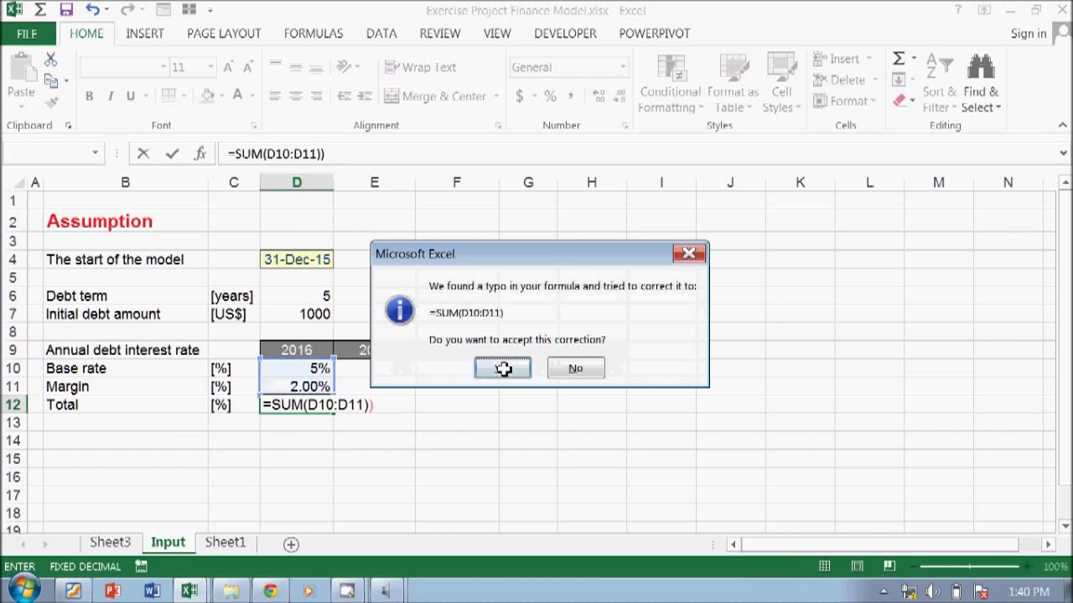
pyautogui.click(503, 369)
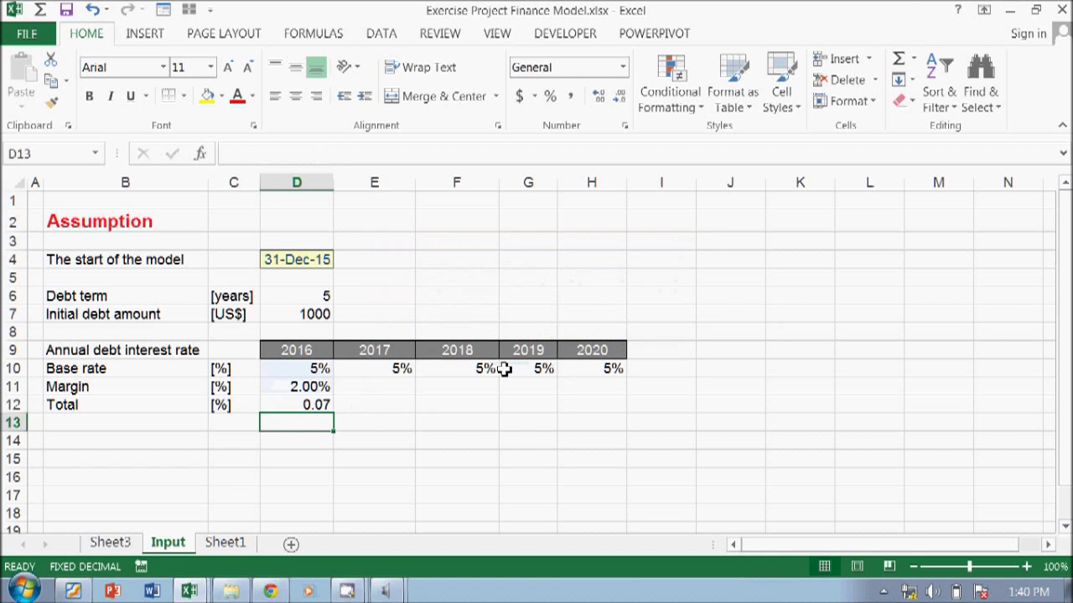
pyautogui.press('Up')
pyautogui.hotkey('ctrl', 'shift', '5')
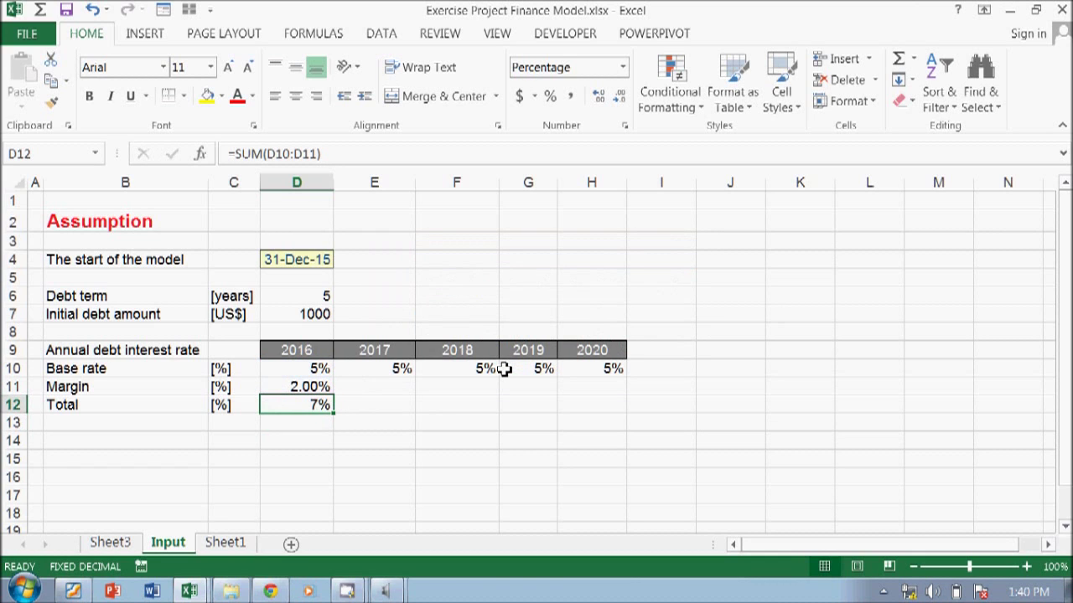
# - Fill the 2016 base rate, margin and total in D10:D12 across through 2020 in column H
pyautogui.hotkey('shift', 'Up')
pyautogui.hotkey('shift', 'Up')
pyautogui.hotkey('shift', 'Down')
pyautogui.hotkey('shift', 'Down')
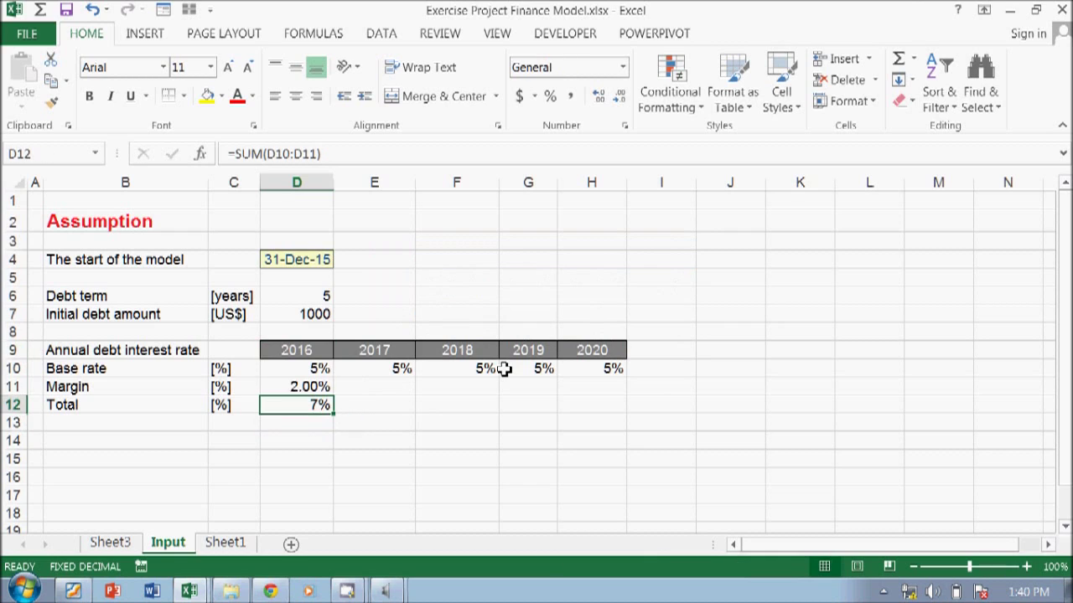
pyautogui.press('Up')
pyautogui.press('Up')
pyautogui.press('Up')
pyautogui.press('Down')
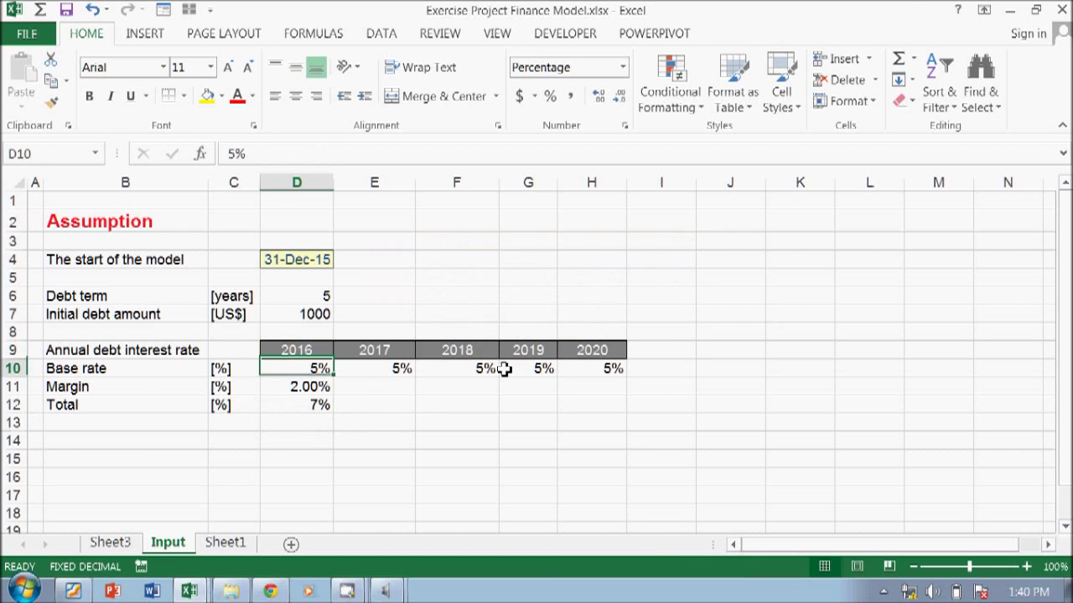
pyautogui.hotkey('shift', 'Down')
pyautogui.hotkey('shift', 'Down')
pyautogui.hotkey('shift', 'Right')
pyautogui.hotkey('shift', 'Right')
pyautogui.hotkey('shift', 'Right')
pyautogui.hotkey('shift', 'Right')
pyautogui.hotkey('ctrl', 'r')
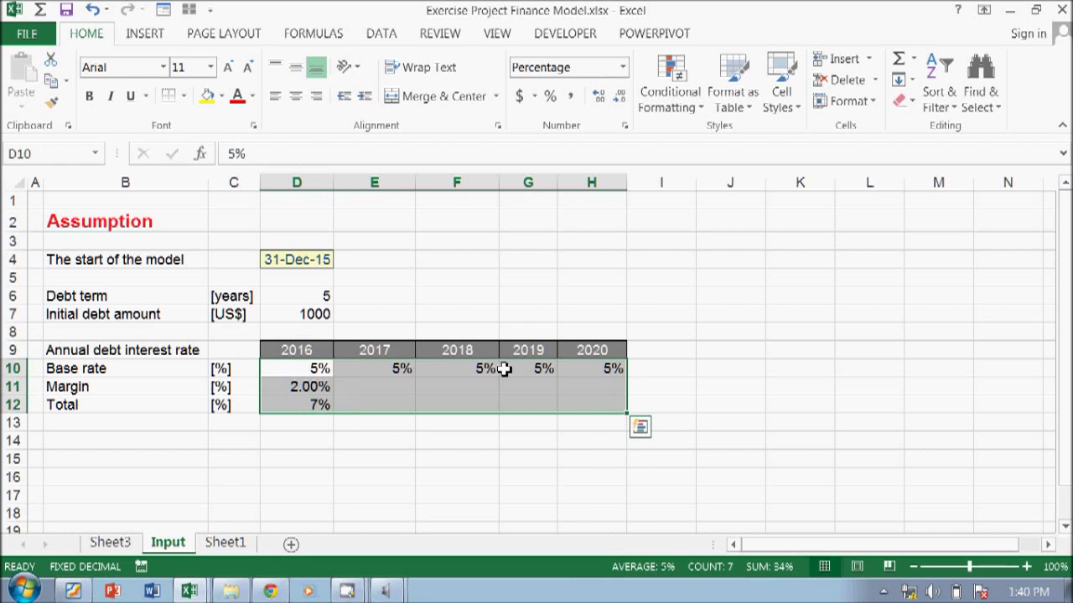
pyautogui.press('Down')
pyautogui.press('Up')
pyautogui.press('Down')
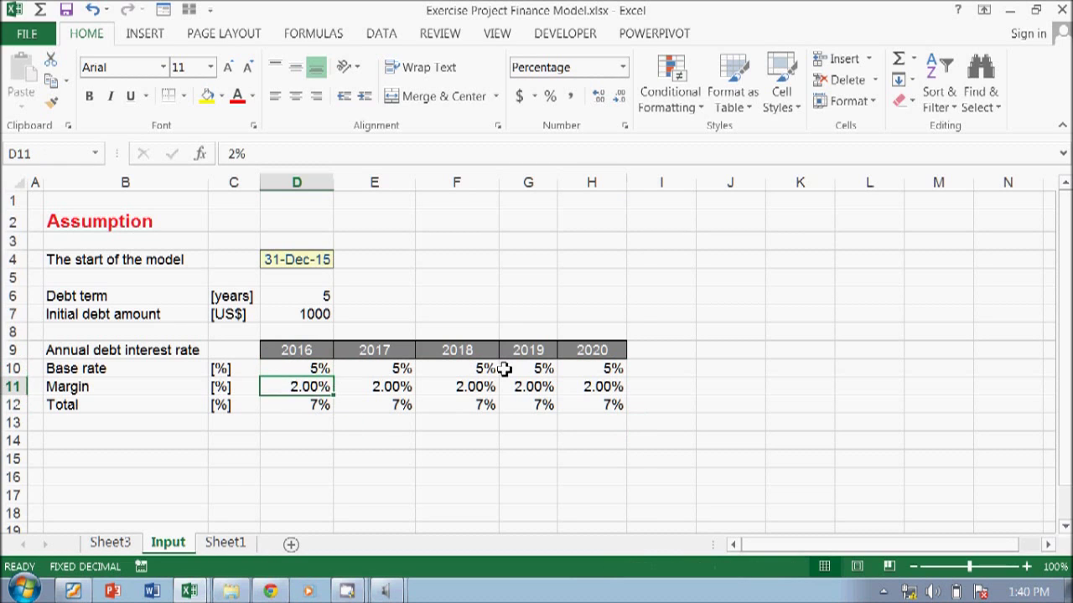
# - Format all base rate, margin and total percentages in D10:H12 with two decimal places
pyautogui.press('Down')
pyautogui.press('Up')
pyautogui.press('Up')
pyautogui.hotkey('shift', 'Right')
pyautogui.hotkey('shift', 'Right')
pyautogui.hotkey('shift', 'Right')
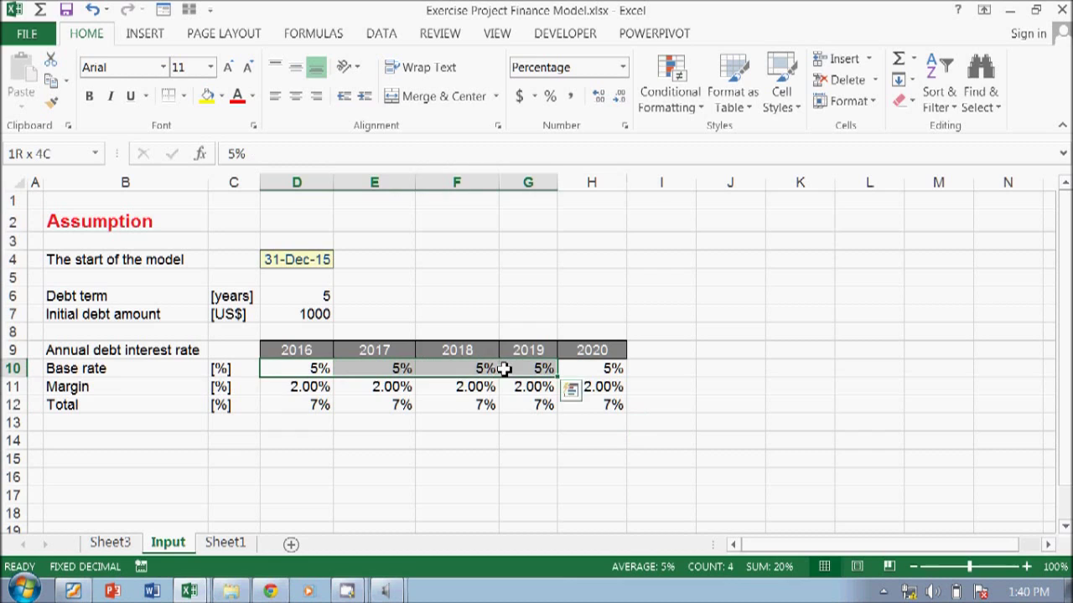
pyautogui.hotkey('shift', 'Down')
pyautogui.hotkey('shift', 'Down')
pyautogui.hotkey('shift', 'Right')
pyautogui.hotkey('ctrl', 'r')
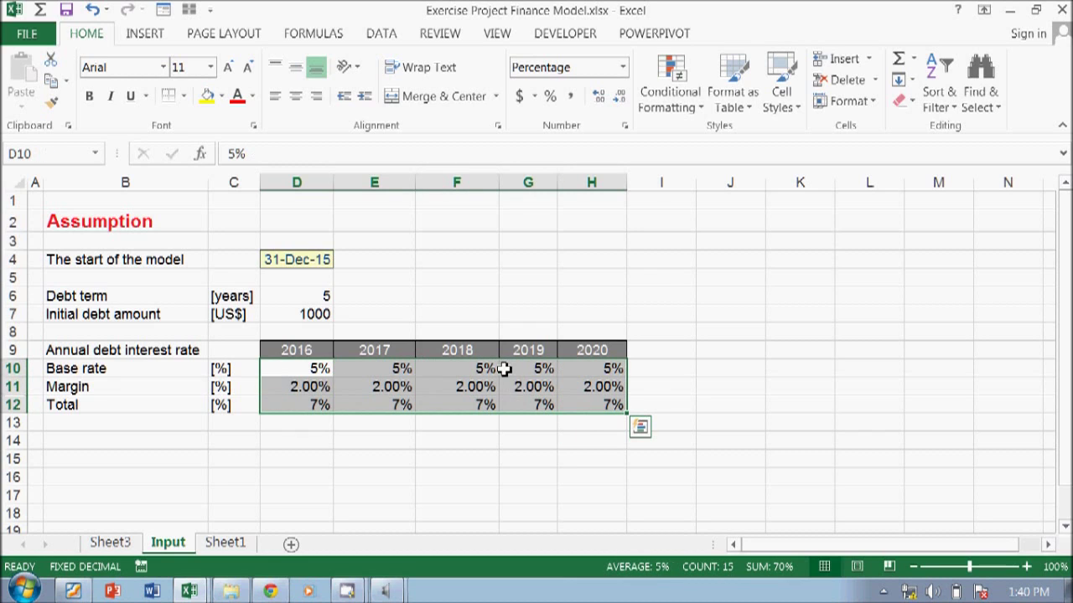
pyautogui.click(599, 97)
pyautogui.click(599, 97)
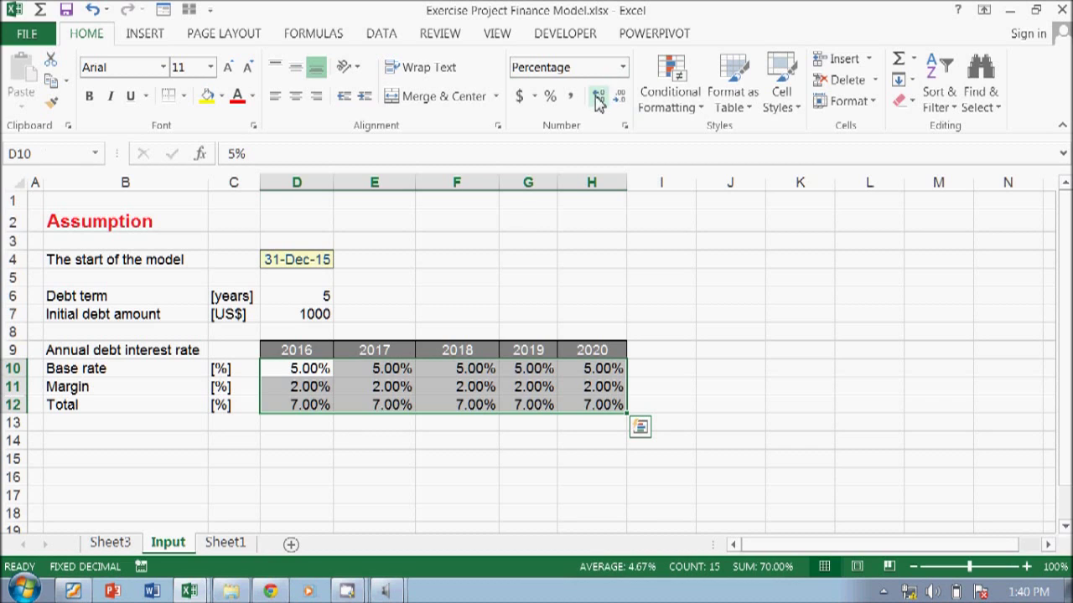
# - Apply the yellow cell style used for the model start date to the interest rates in D10:H12
pyautogui.click(310, 403)
pyautogui.click(308, 375)
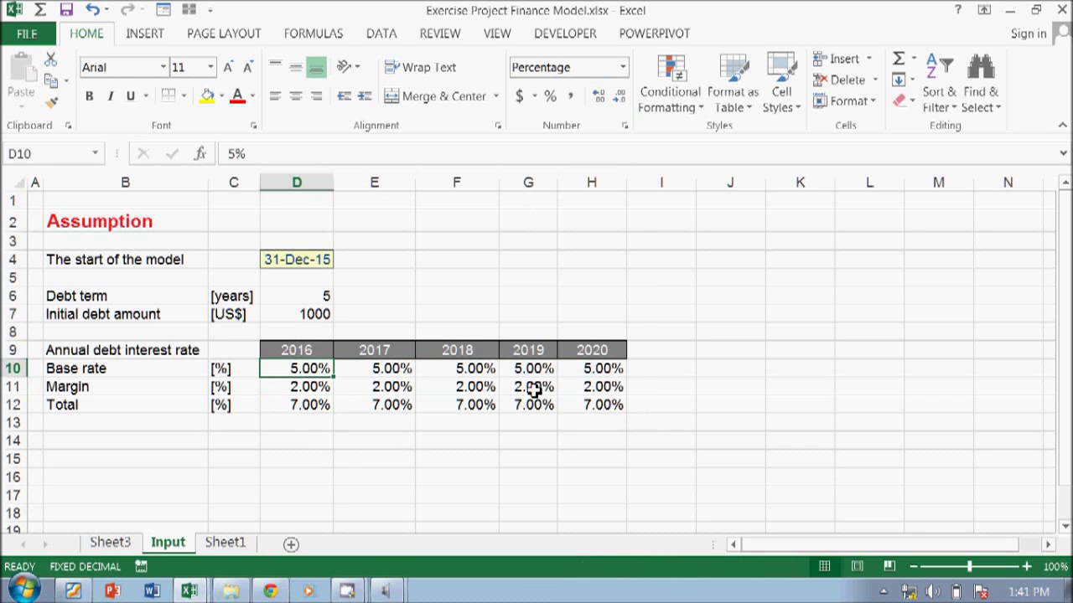
pyautogui.keyDown('shift'); pyautogui.click(603, 406); pyautogui.keyUp('shift')
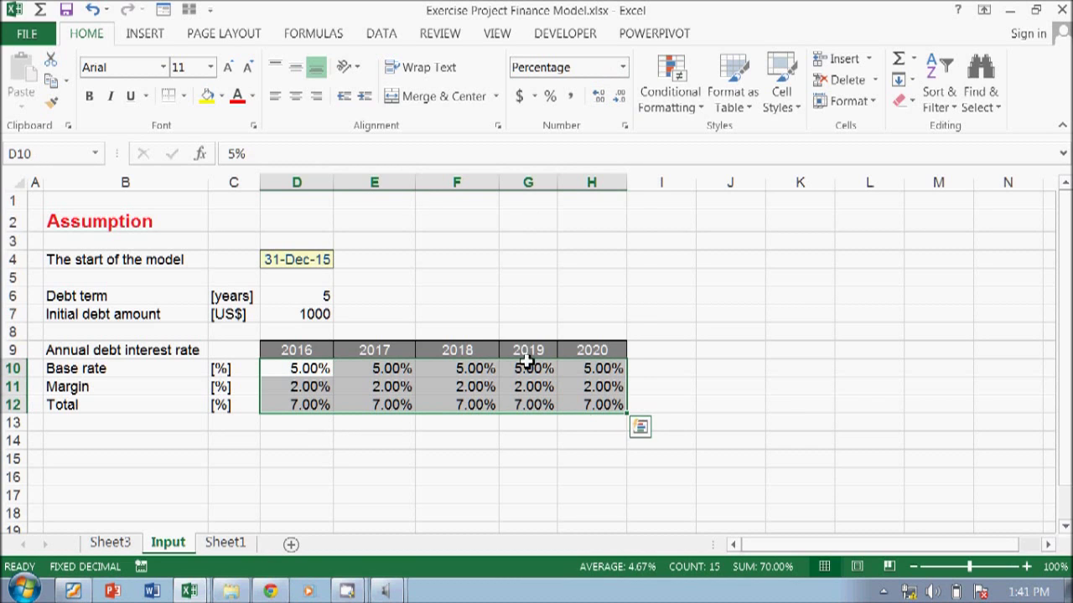
pyautogui.click(794, 100)
pyautogui.click(498, 183)
pyautogui.click(356, 407)
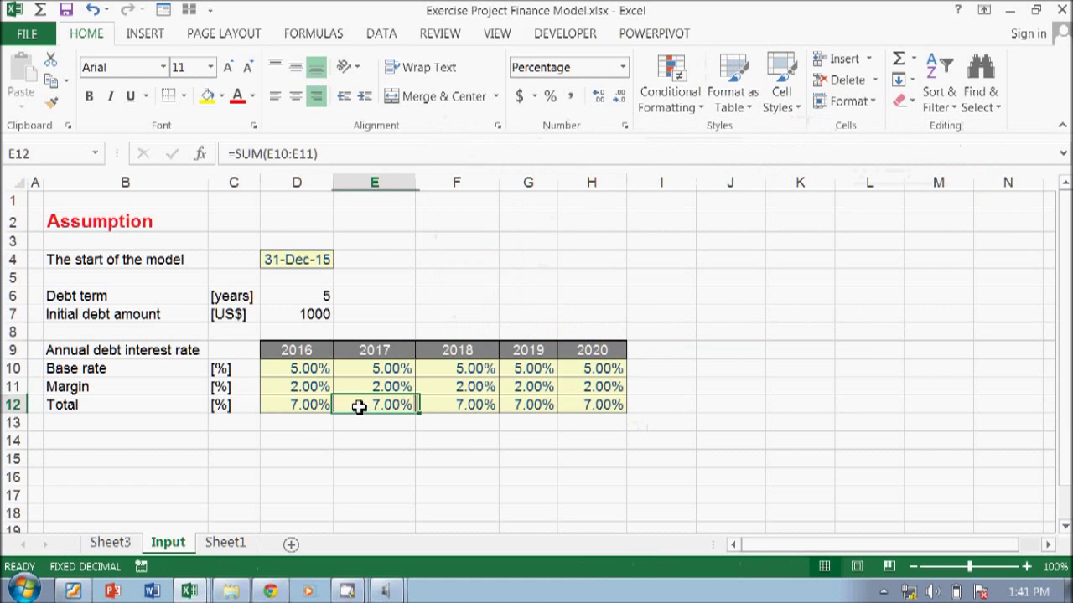
pyautogui.click(304, 404)
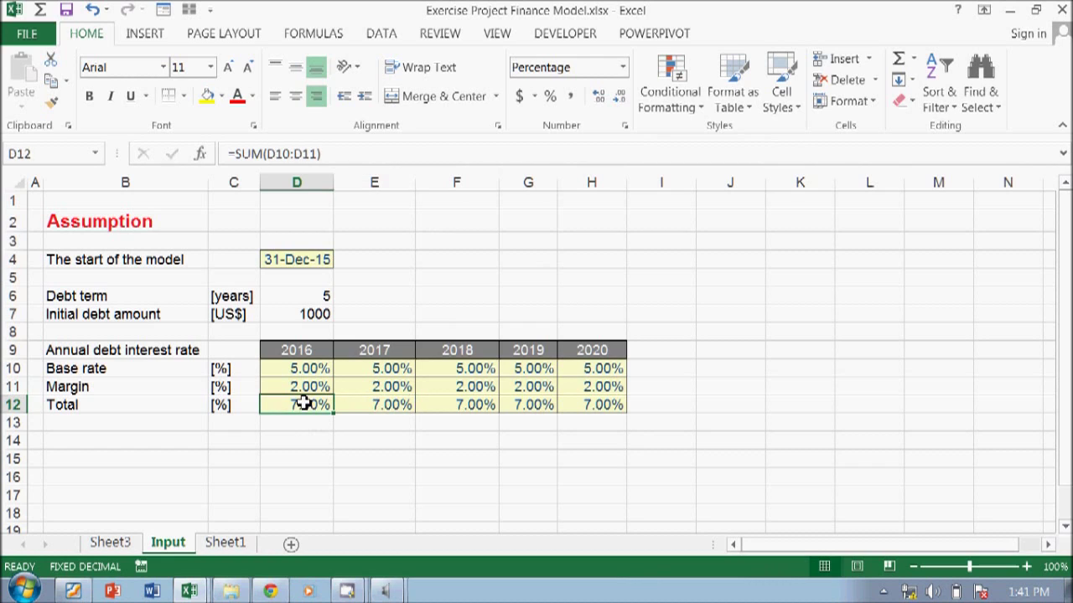
pyautogui.click(298, 371)
pyautogui.click(382, 370)
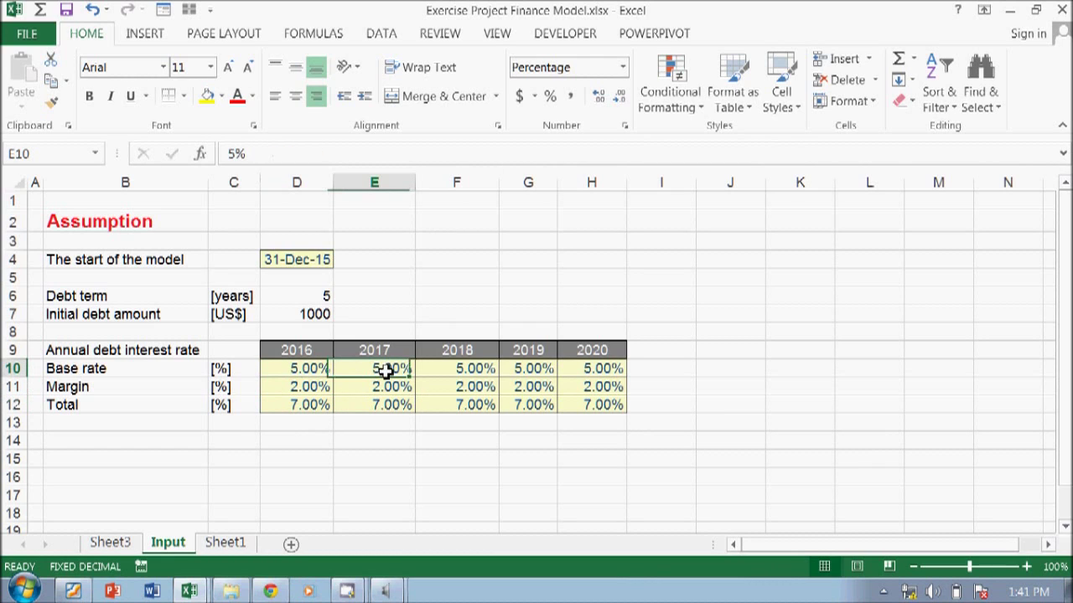
pyautogui.click(317, 386)
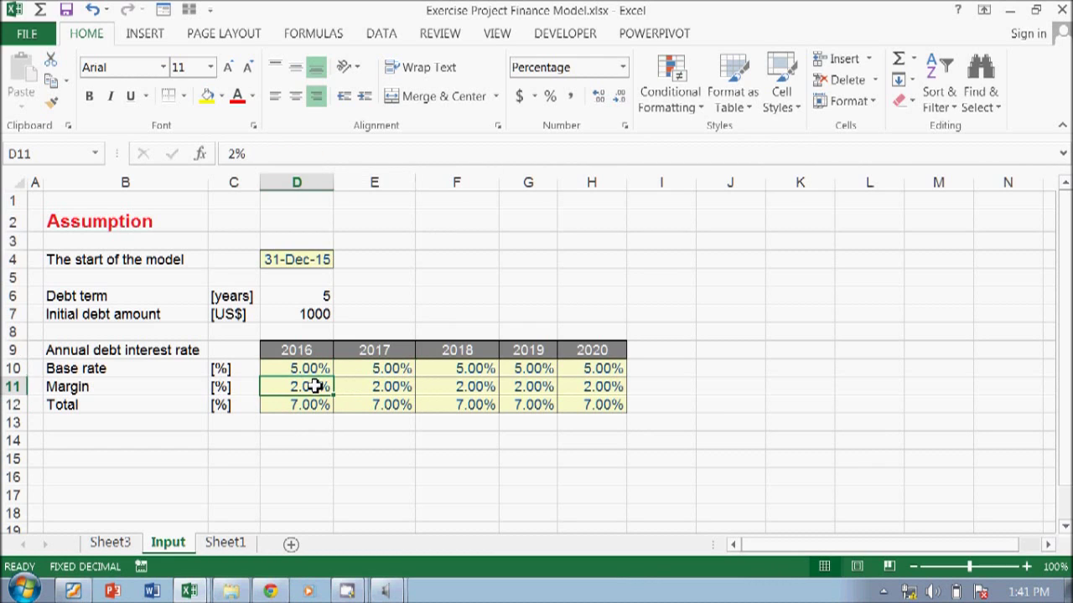
pyautogui.click(394, 369)
# - Set the 2017 margin in E11 and the 2019 margin in G11 to 1%
pyautogui.click(359, 387)
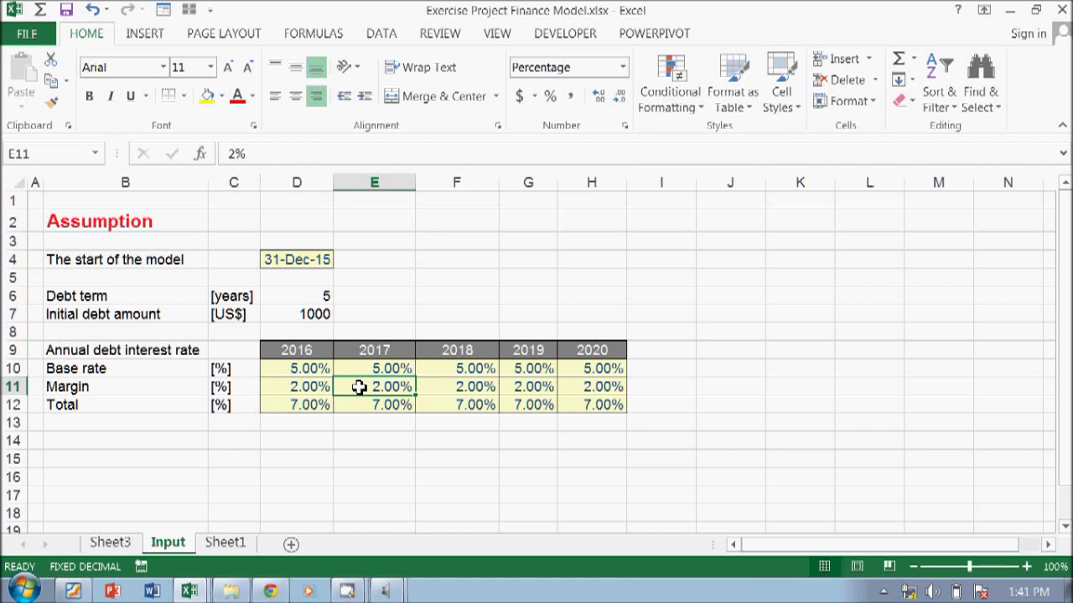
pyautogui.press('Tab')
pyautogui.click(359, 387)
pyautogui.write('1')
pyautogui.press('Tab')
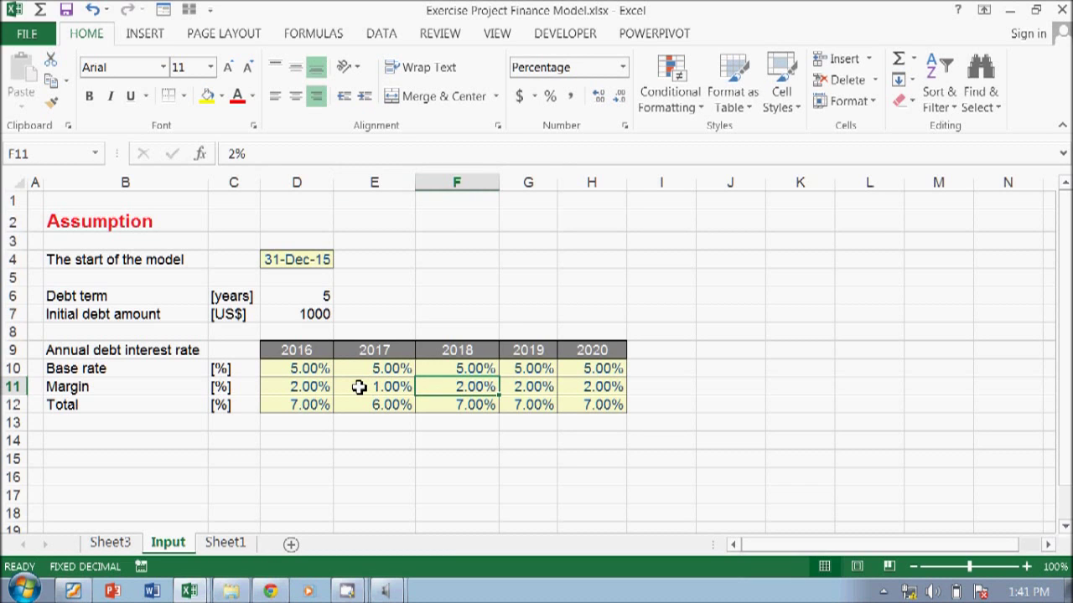
pyautogui.press('Tab')
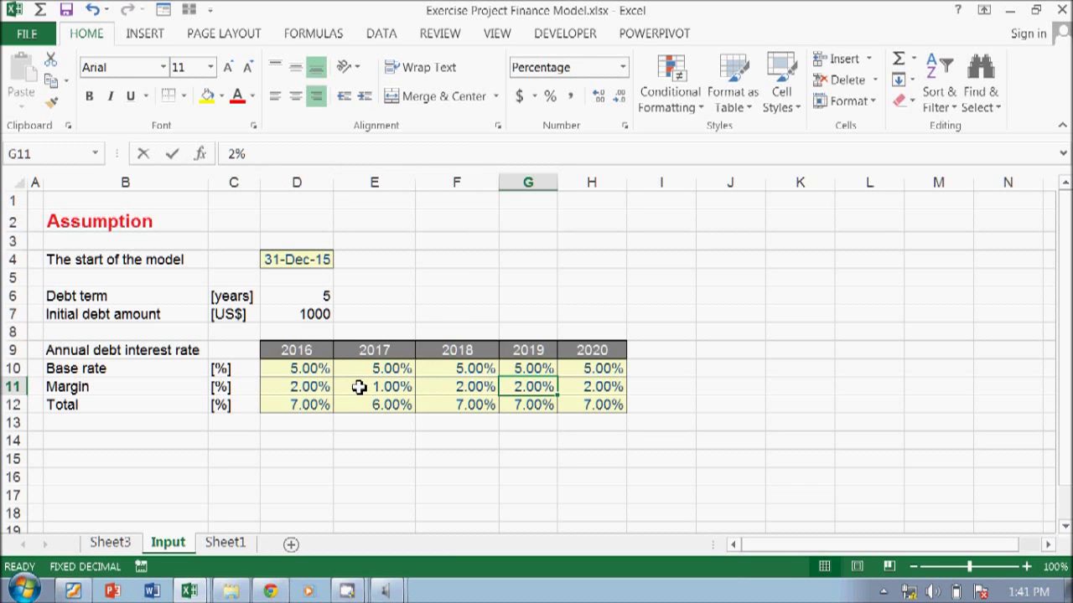
pyautogui.write('1')
pyautogui.press('Tab')
# - Select cell B14, leaving one blank row below the interest rate table
pyautogui.press('Down')
pyautogui.press('Left')
pyautogui.press('Left')
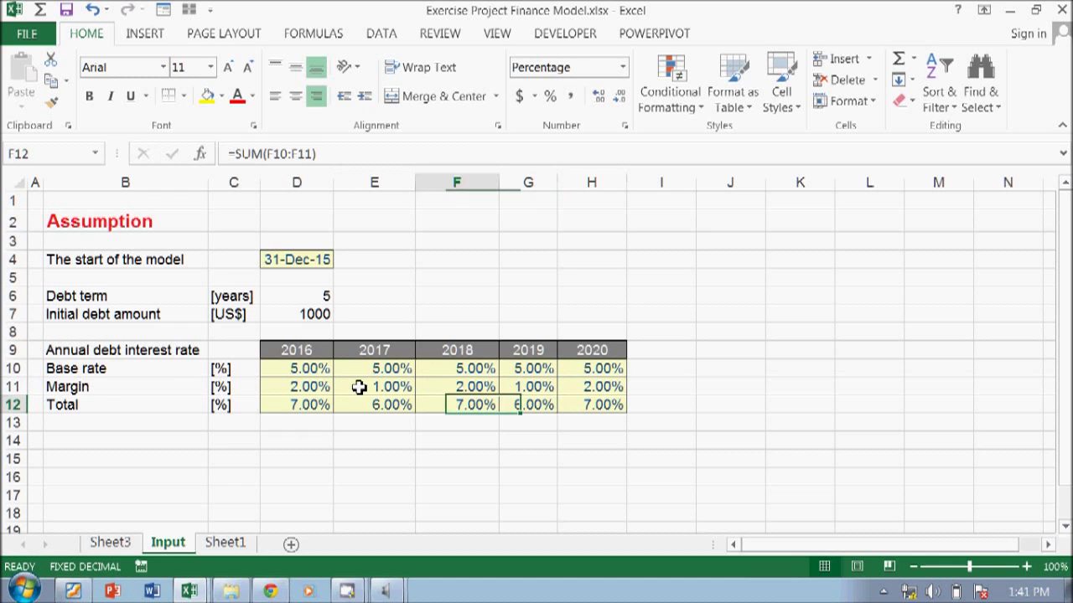
pyautogui.press('Left')
pyautogui.press('Left')
pyautogui.press('Left')
pyautogui.press('Left')
pyautogui.press('Left')
pyautogui.press('Down')
pyautogui.press('Down')
pyautogui.press('Down')
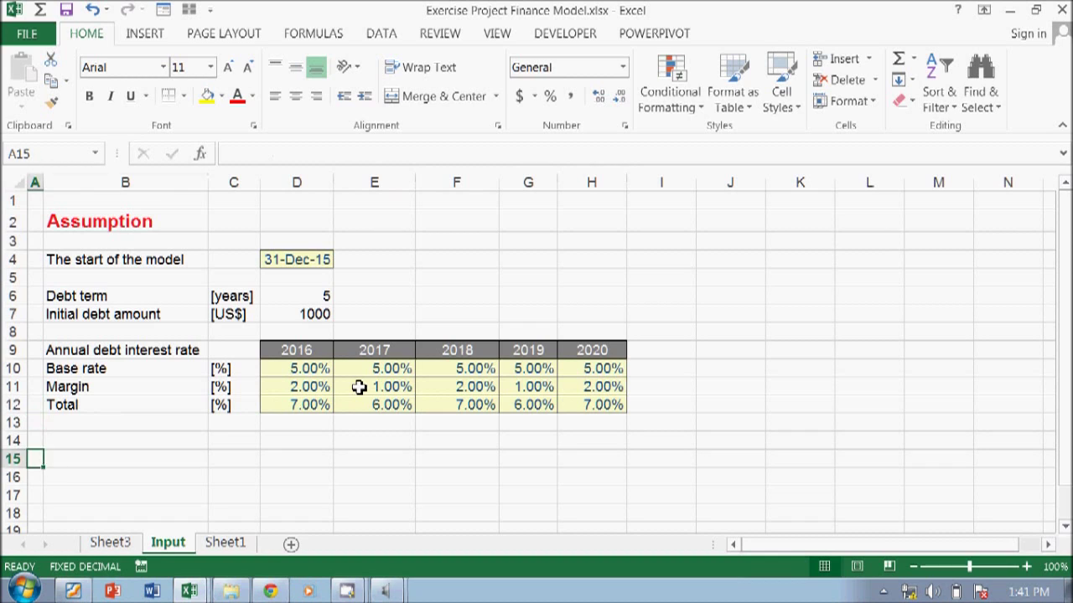
pyautogui.press('Right')
pyautogui.press('Up')
pyautogui.write('Cash Fl')
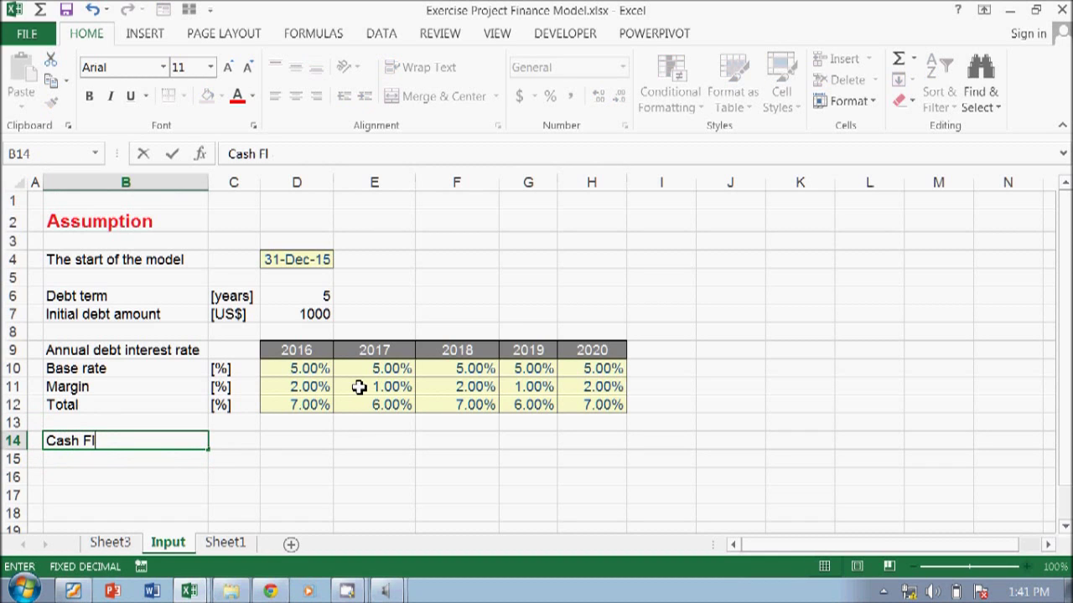
pyautogui.write('ow')
pyautogui.press('BackSpace')
pyautogui.press('BackSpace')
pyautogui.press('BackSpace')
pyautogui.press('BackSpace')
pyautogui.press('BackSpace')
pyautogui.press('BackSpace')
pyautogui.press('BackSpace')
pyautogui.press('BackSpace')
pyautogui.press('BackSpace')
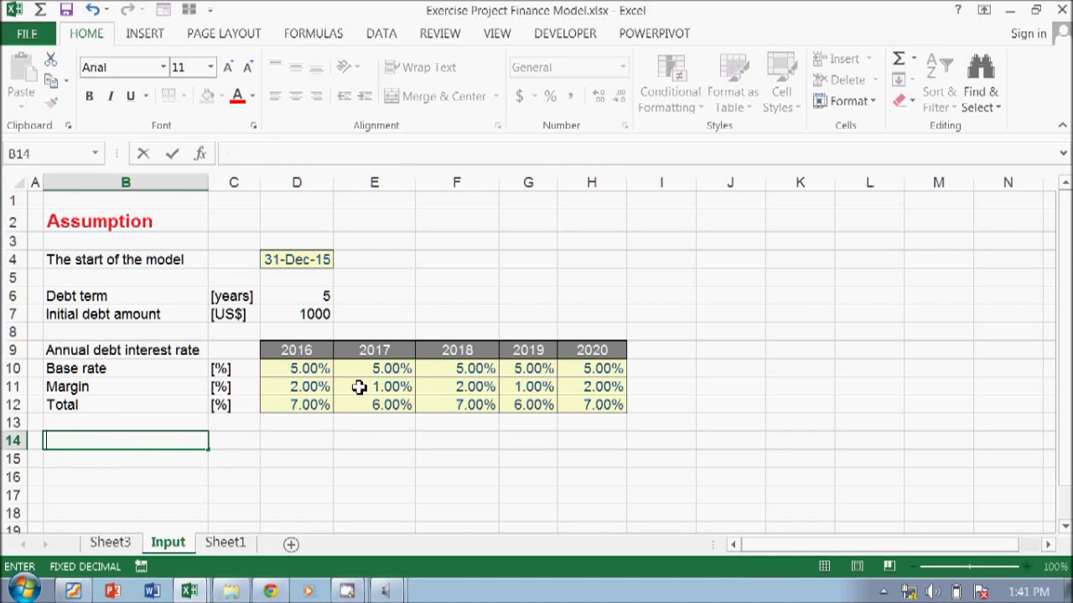
# - Enter the label CFADS in B14 and its unit [US$] in C14
pyautogui.write('CFADS')
pyautogui.press('Return')
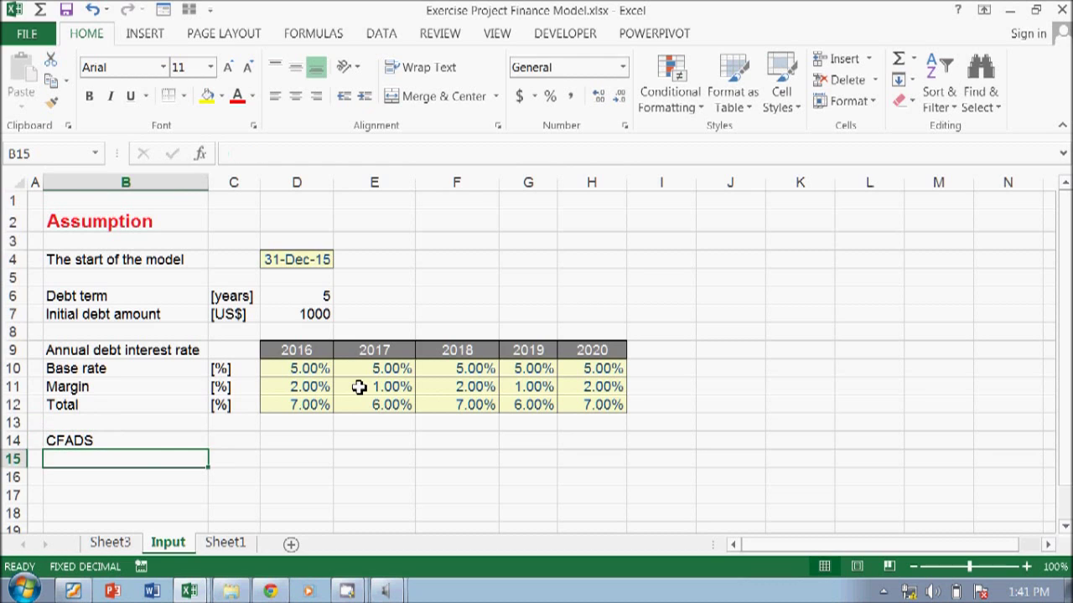
pyautogui.press('Up')
pyautogui.press('Right')
pyautogui.write('[')
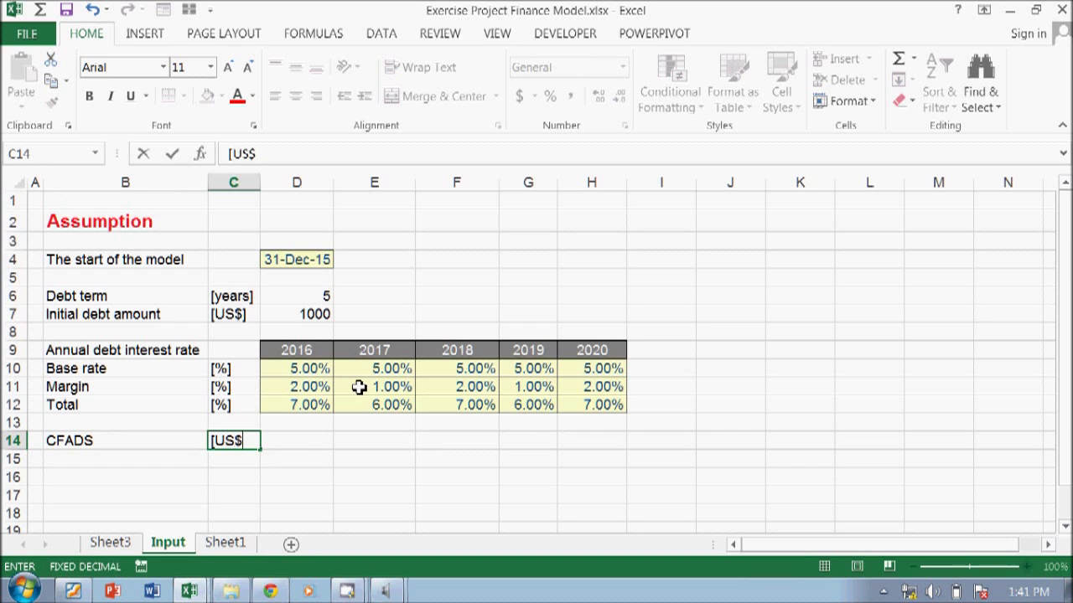
pyautogui.write('US$]')
pyautogui.press('Return')
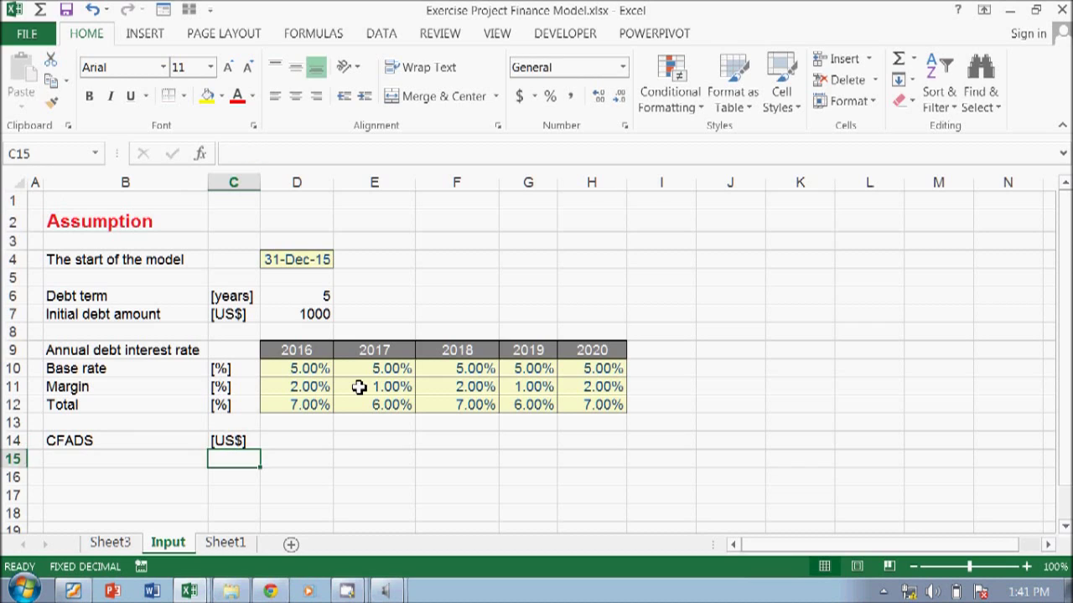
# - Enter CFADS values of 1000 for 2016 in D14 and 2000 for 2017 in E14
pyautogui.press('Up')
pyautogui.press('Right')
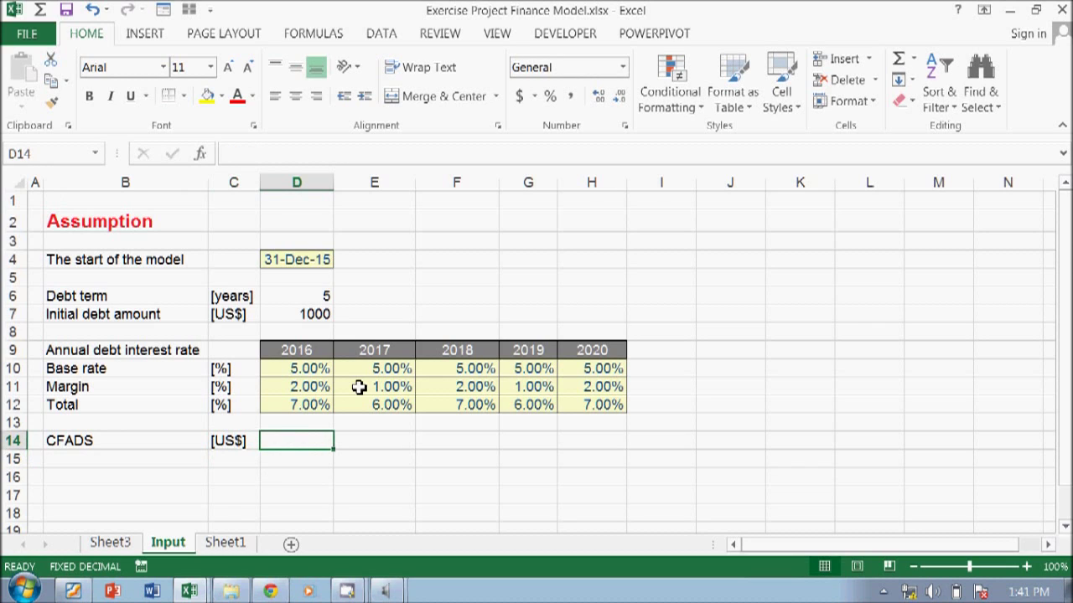
pyautogui.write('1000')
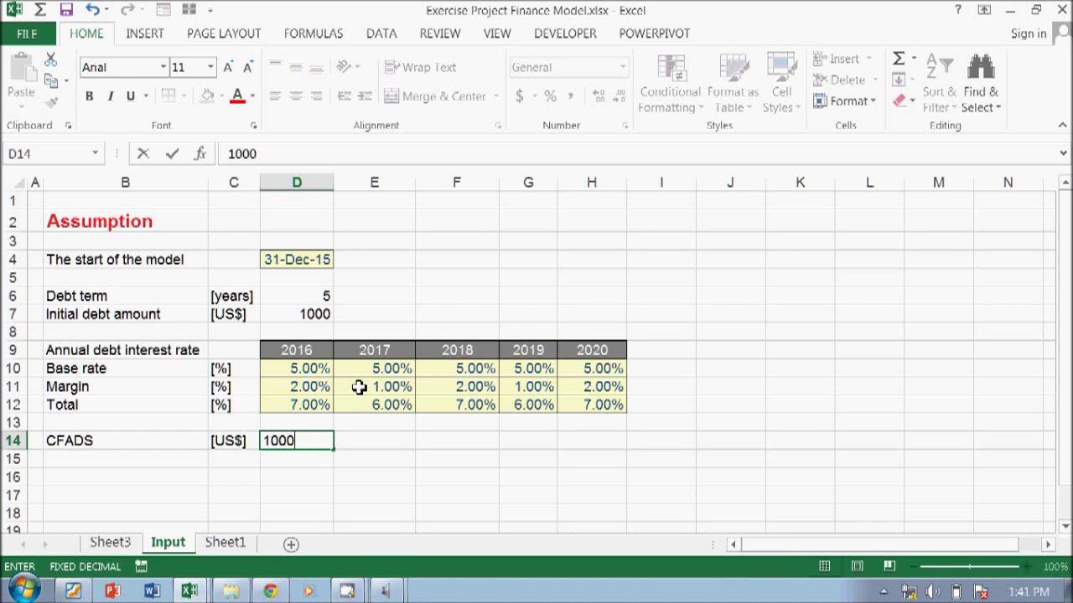
pyautogui.press('Return')
pyautogui.press('Up')
pyautogui.press('Right')
pyautogui.write('2000')
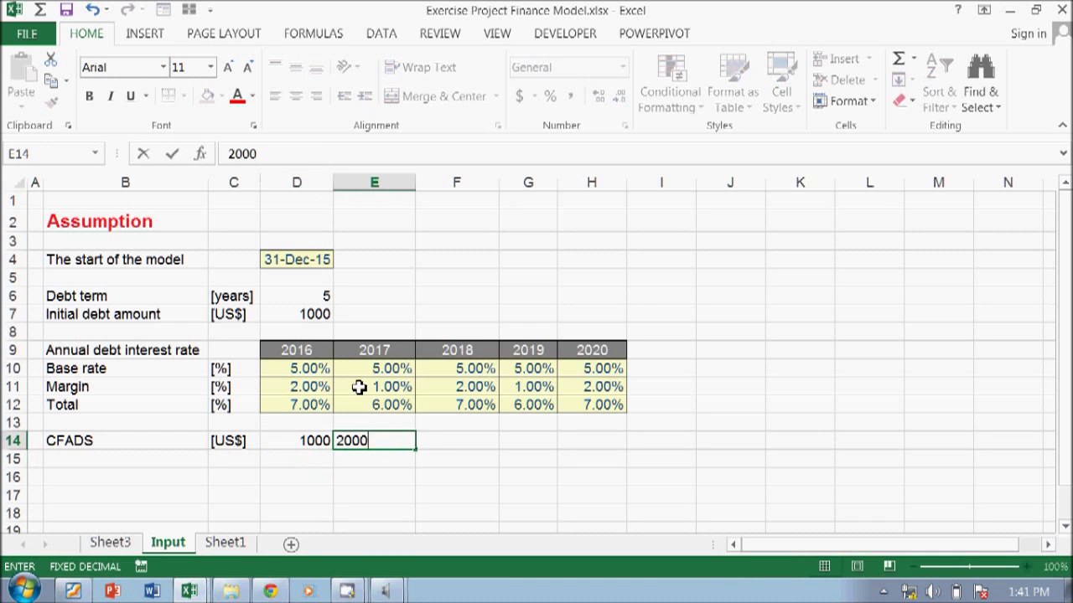
pyautogui.press('Return')
pyautogui.press('Up')
pyautogui.press('Left')
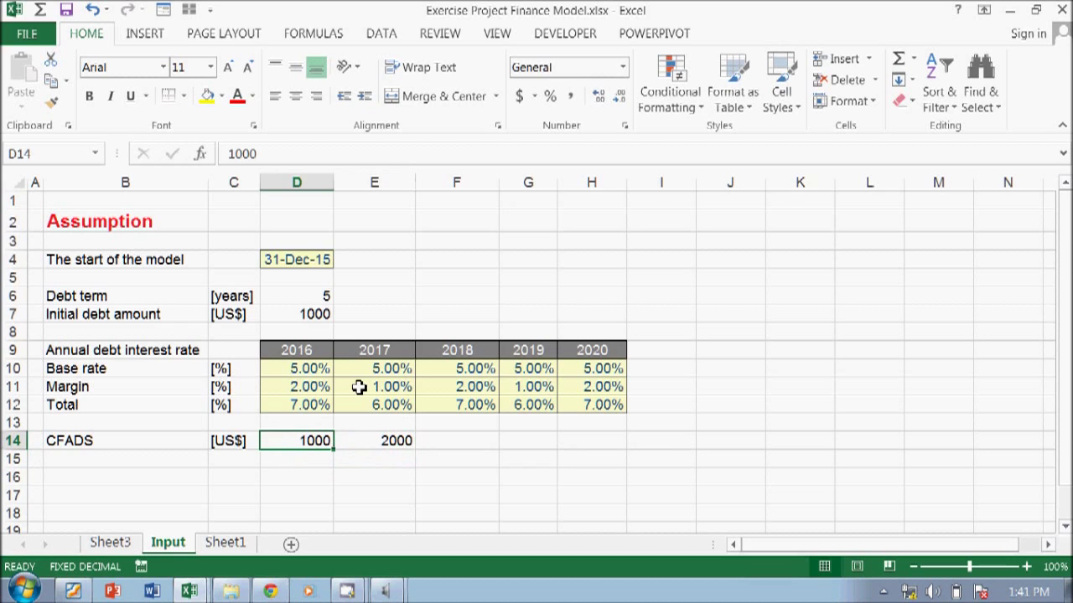
# - Enter CFADS values of 1500 for 2018, 2500 for 2019 and 3000 for 2020 in F14:H14
pyautogui.press('Right')
pyautogui.press('Right')
pyautogui.write('1500')
pyautogui.press('Return')
pyautogui.press('Up')
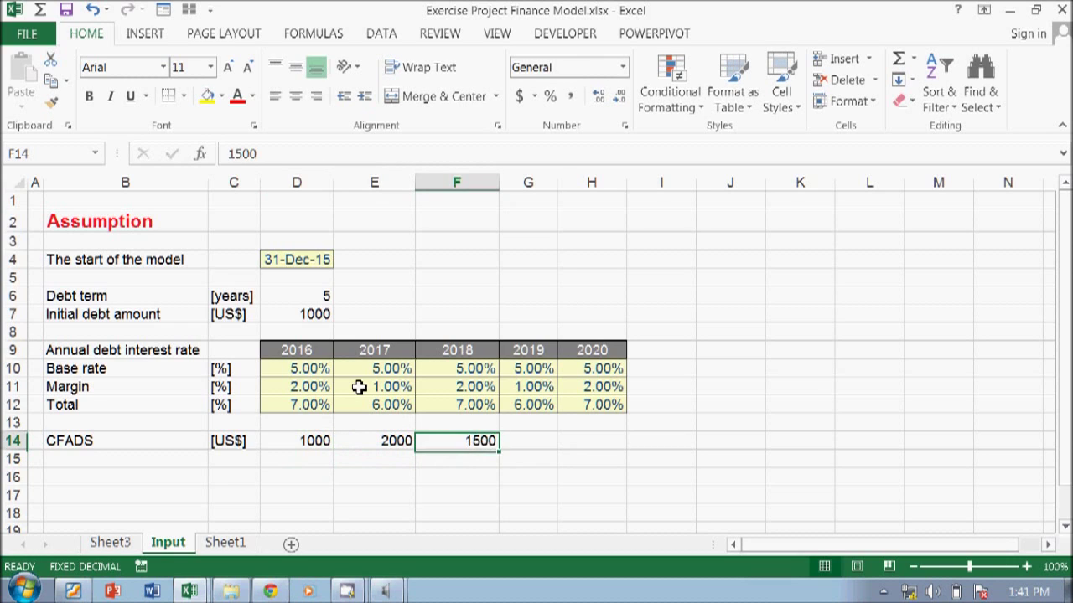
pyautogui.press('Right')
pyautogui.write('1')
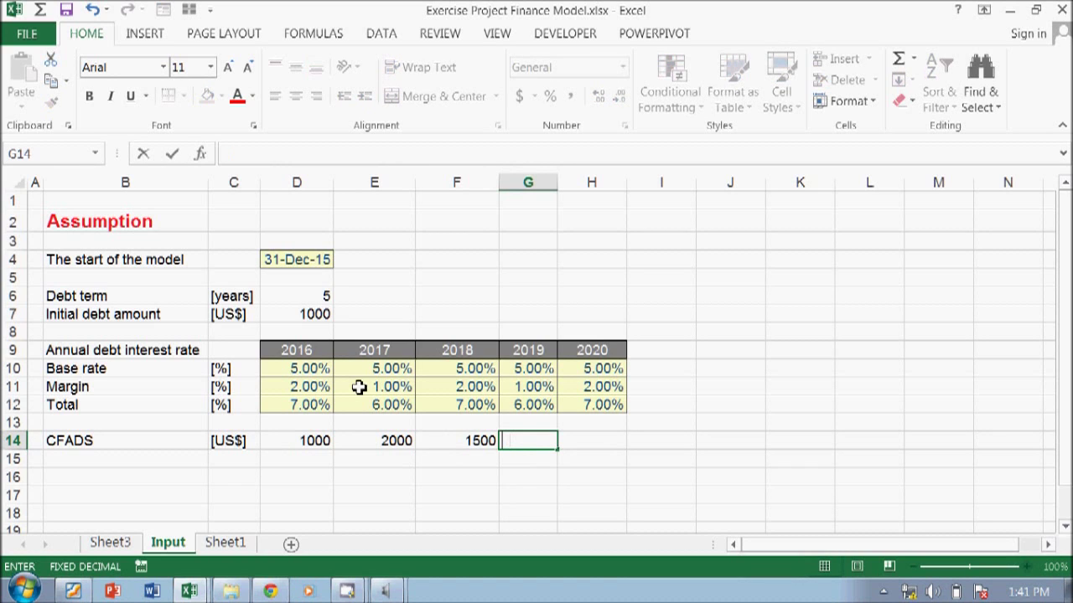
pyautogui.write('500')
pyautogui.press('Return')
pyautogui.press('Up')
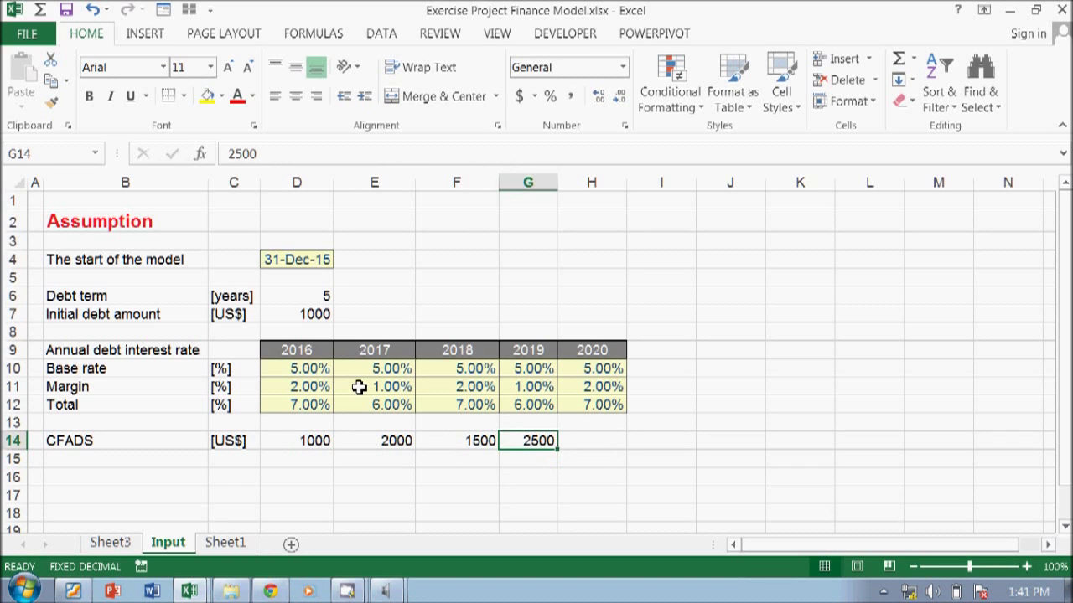
pyautogui.press('Right')
pyautogui.write('3000')
pyautogui.press('Return')
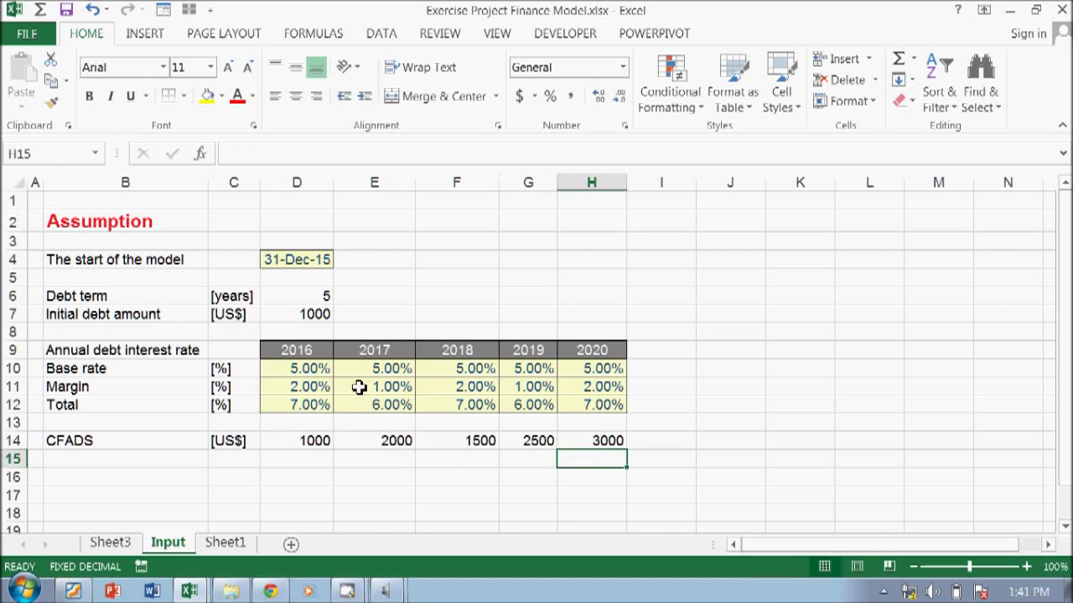
pyautogui.press('Up')
pyautogui.press('Left')
pyautogui.press('Left')
pyautogui.press('Left')
pyautogui.press('Left')
pyautogui.hotkey('shift', 'Right')
pyautogui.hotkey('shift', 'Right')
pyautogui.hotkey('shift', 'Right')
pyautogui.hotkey('shift', 'Right')
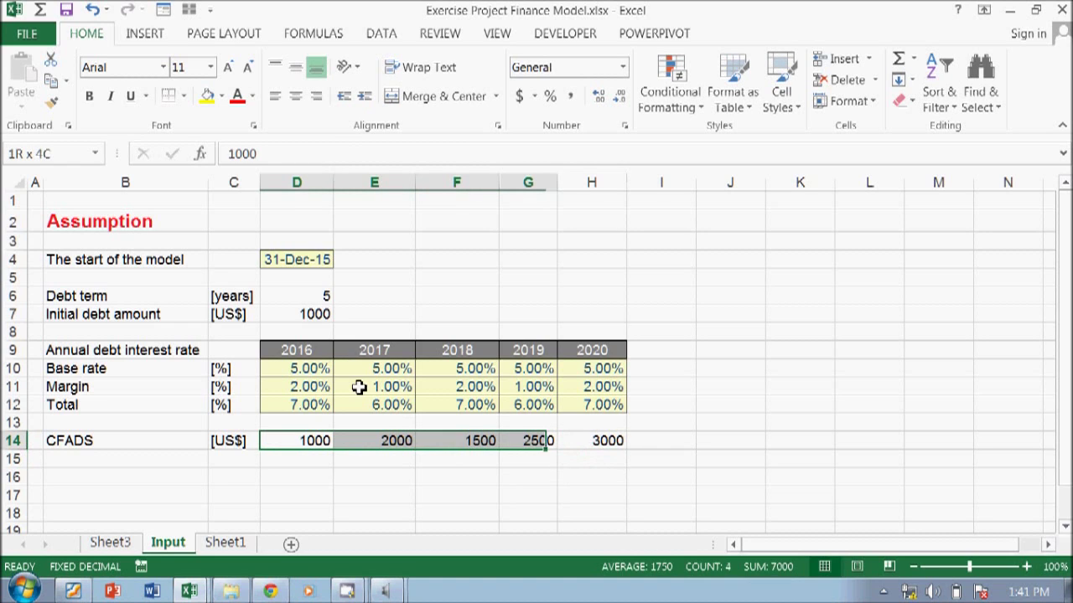
# - Try to move the year headings from D9:H9 to D15:H15 below the CFADS row, and undo the move
pyautogui.press('Up')
pyautogui.press('Up')
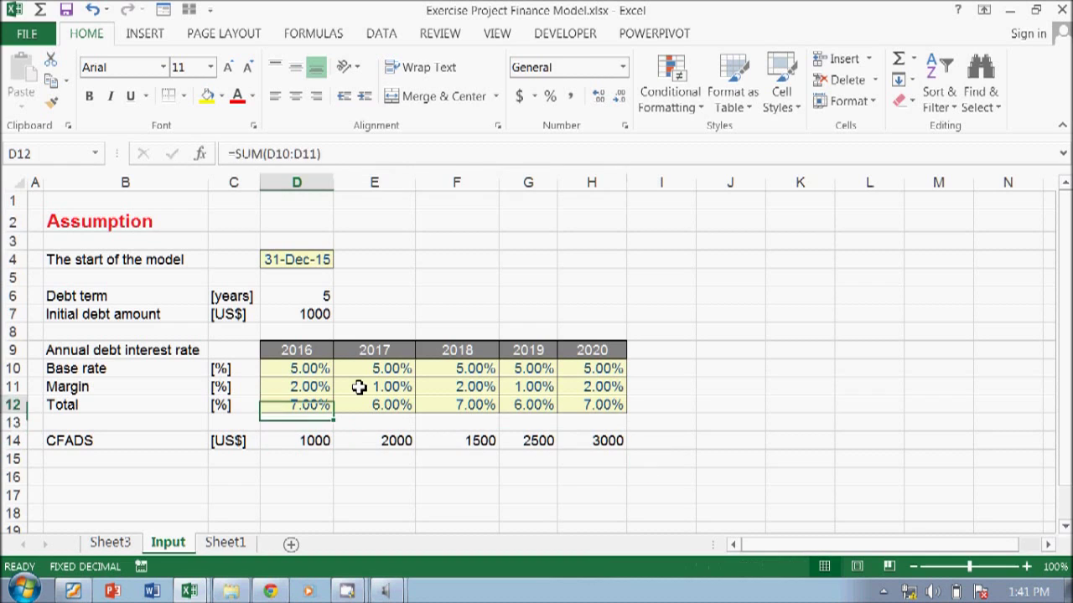
pyautogui.press('Up')
pyautogui.press('Up')
pyautogui.press('Up')
pyautogui.press('Up')
pyautogui.press('Up')
pyautogui.press('Down')
pyautogui.press('Down')
pyautogui.hotkey('shift', 'Right')
pyautogui.hotkey('shift', 'Right')
pyautogui.hotkey('shift', 'Right')
pyautogui.hotkey('shift', 'Right')
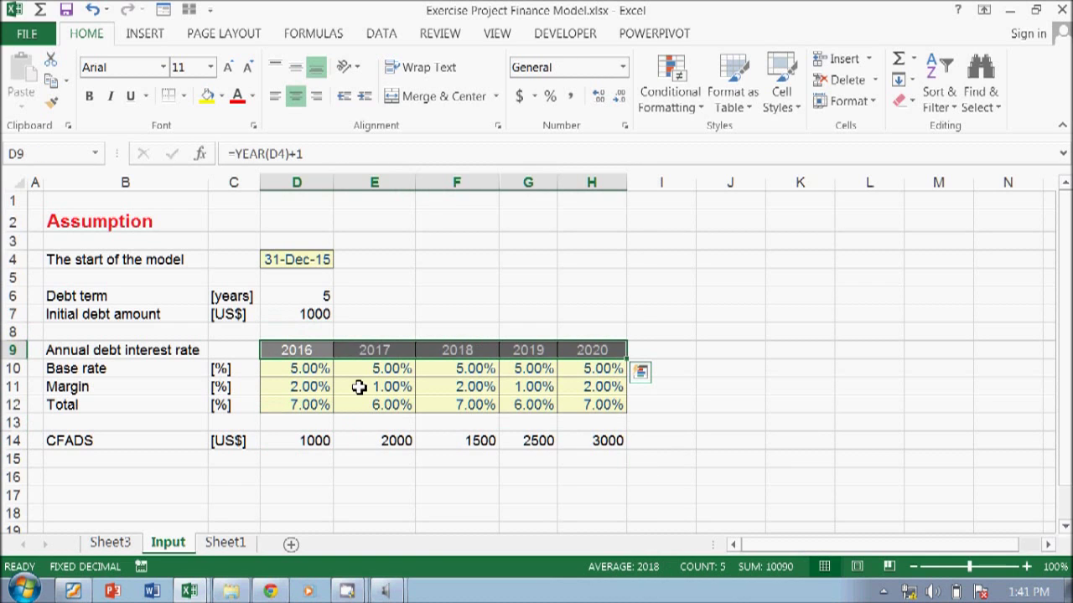
pyautogui.hotkey('ctrl', 'c')
pyautogui.press('Down')
pyautogui.press('Down')
pyautogui.press('Down')
pyautogui.press('Down')
pyautogui.press('Down')
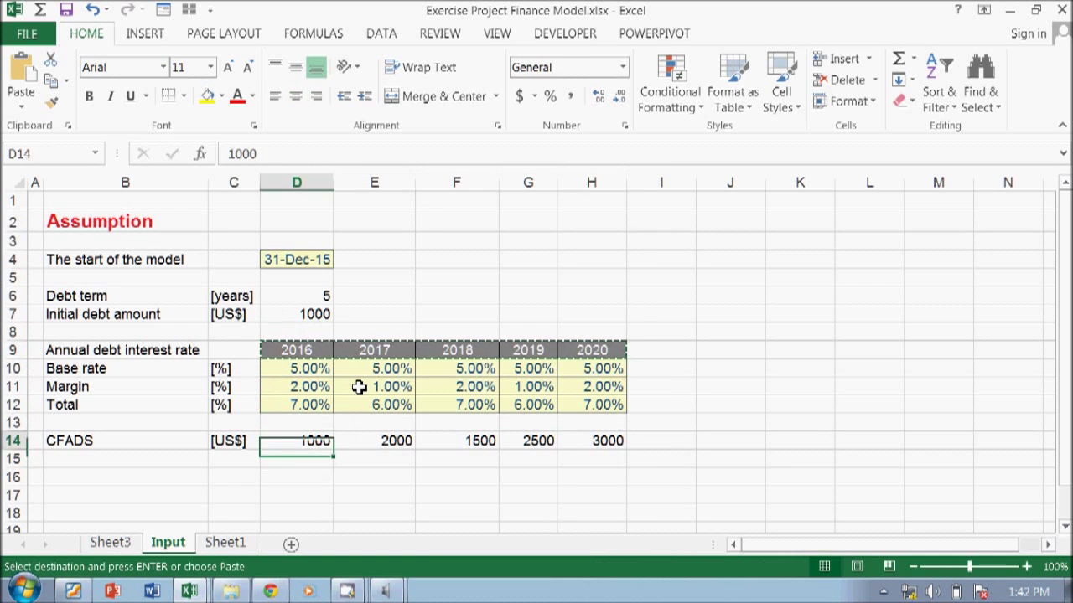
pyautogui.press('Down')
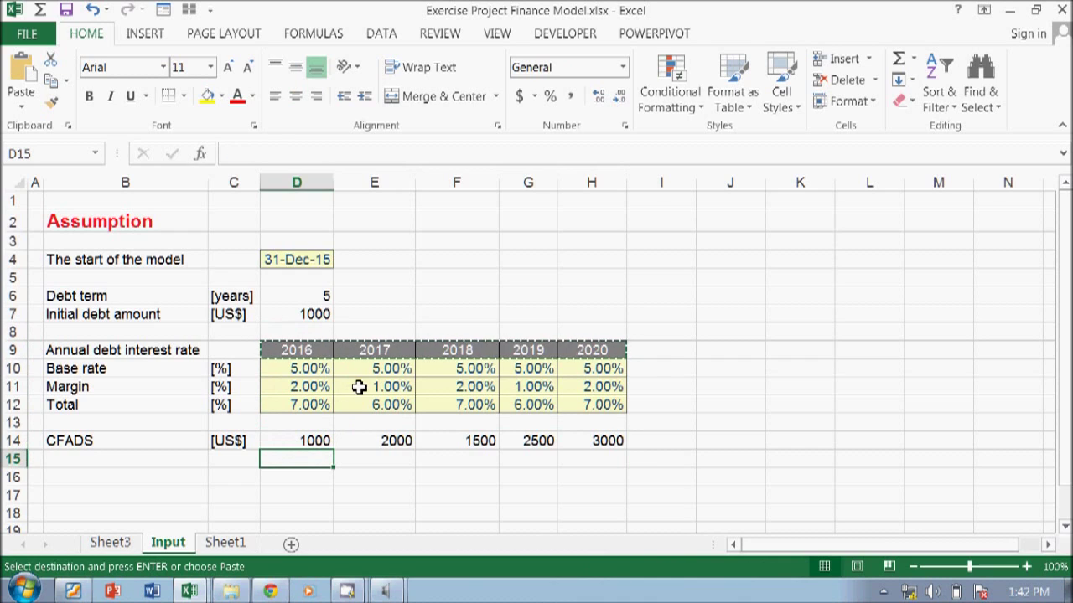
pyautogui.hotkey('ctrl', 'v')
pyautogui.press('Up')
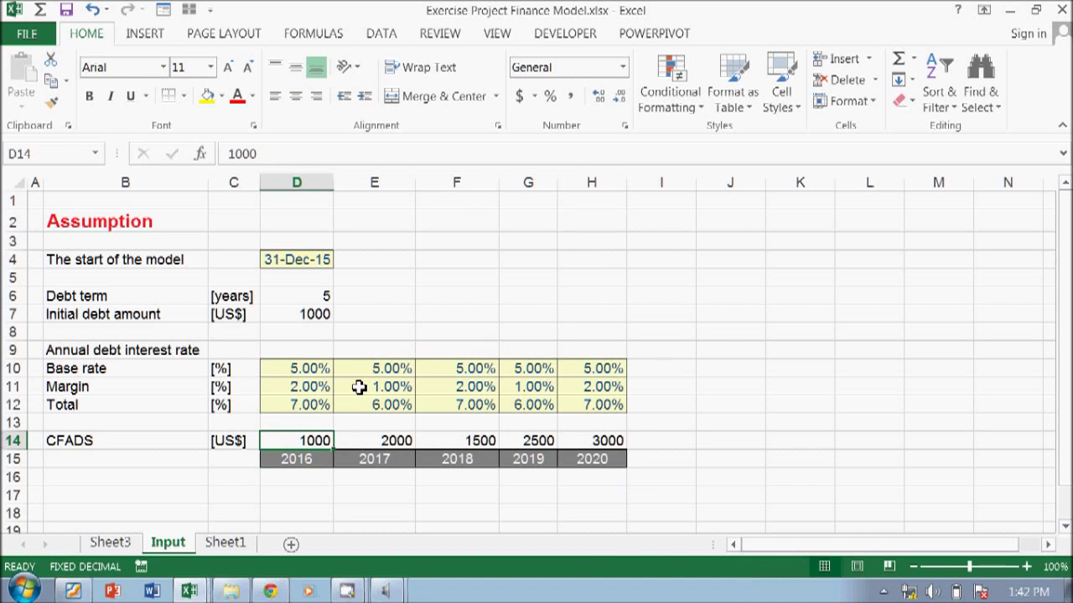
pyautogui.hotkey('ctrl', 'z')
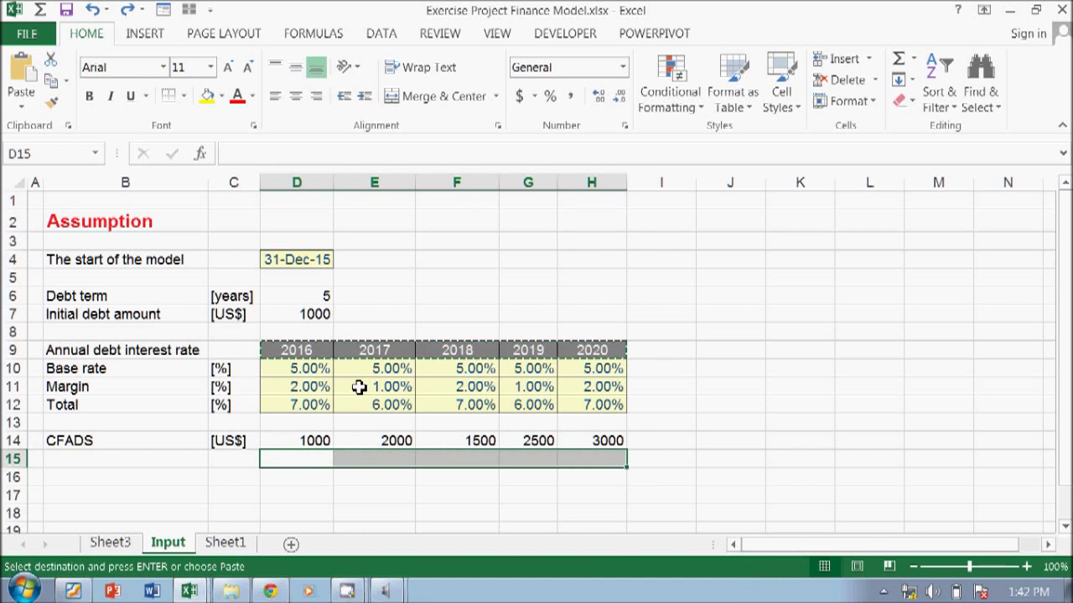
# - Copy the year headings in D9:H9 and select D15, below the first CFADS value, as the paste destination
pyautogui.click(296, 347)
pyautogui.hotkey('shift', 'Right')
pyautogui.hotkey('shift', 'Right')
pyautogui.hotkey('shift', 'Right')
pyautogui.hotkey('shift', 'Right')
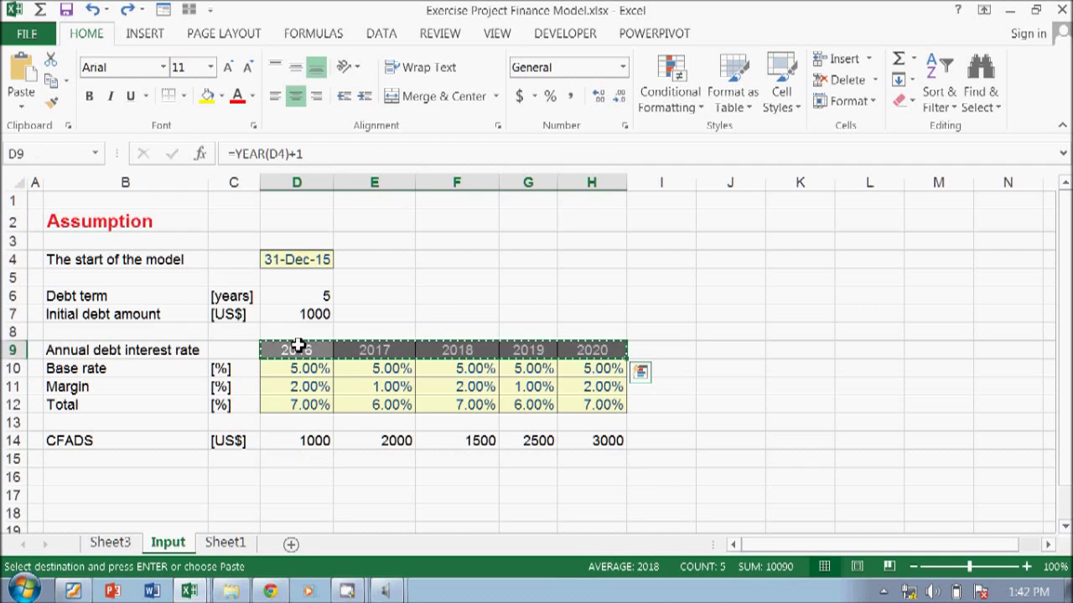
pyautogui.press('Down')
pyautogui.press('Down')
pyautogui.press('Down')
pyautogui.press('Down')
pyautogui.press('Down')
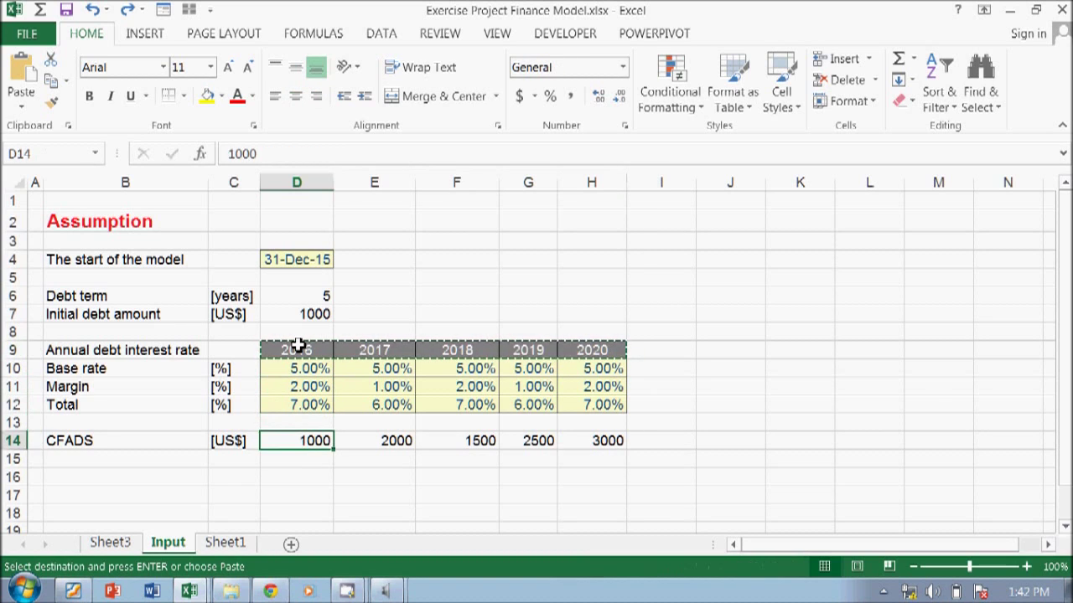
pyautogui.press('Down')
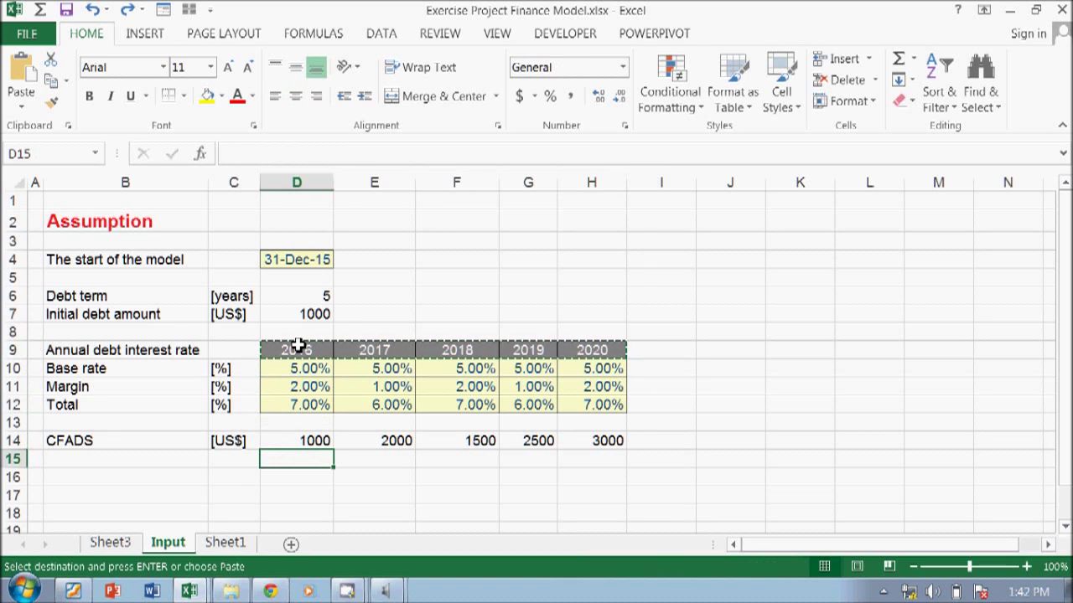
pyautogui.press('alt')
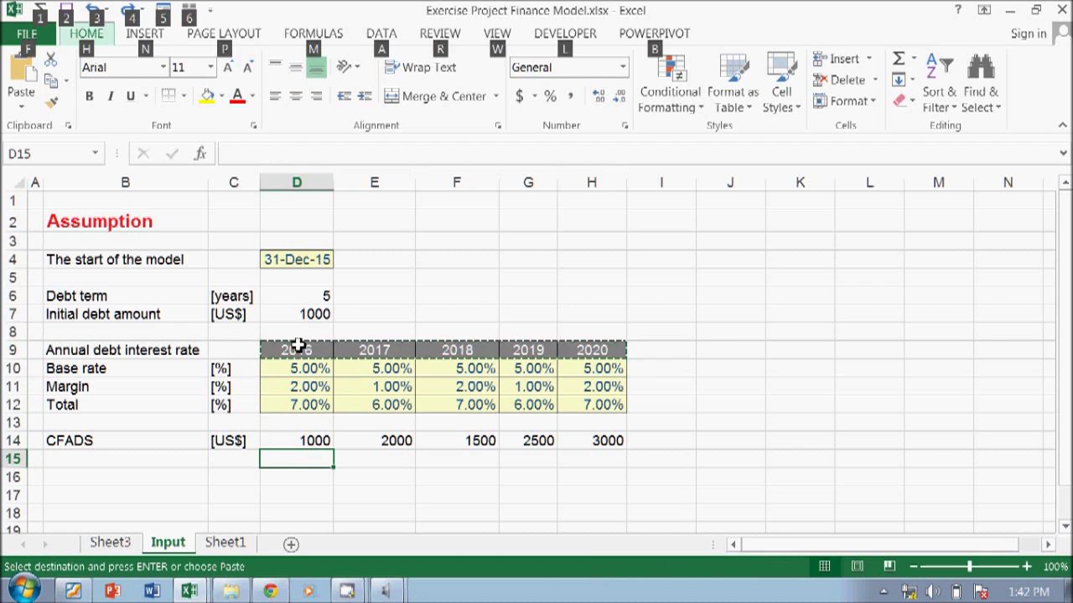
pyautogui.press('e')
pyautogui.press('e')
pyautogui.write('sv')
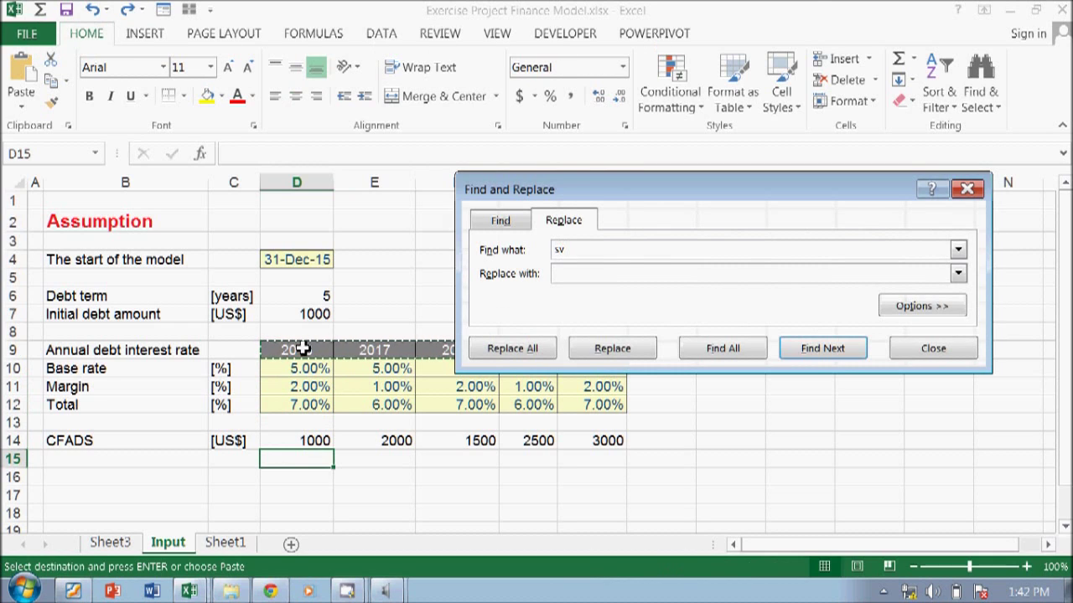
pyautogui.press('Escape')
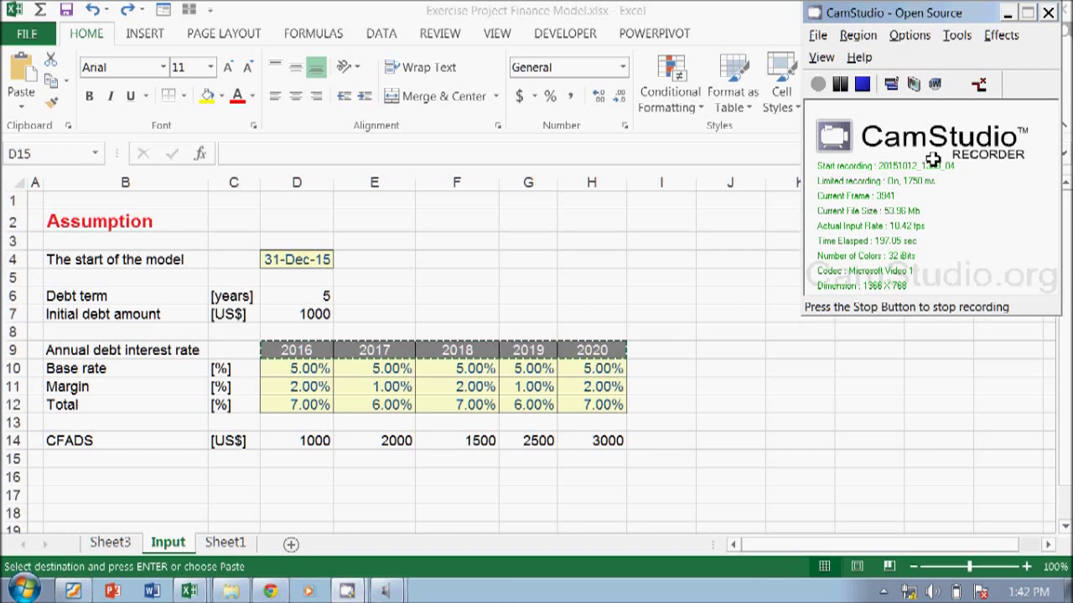
pyautogui.hotkey('alt', 'e')
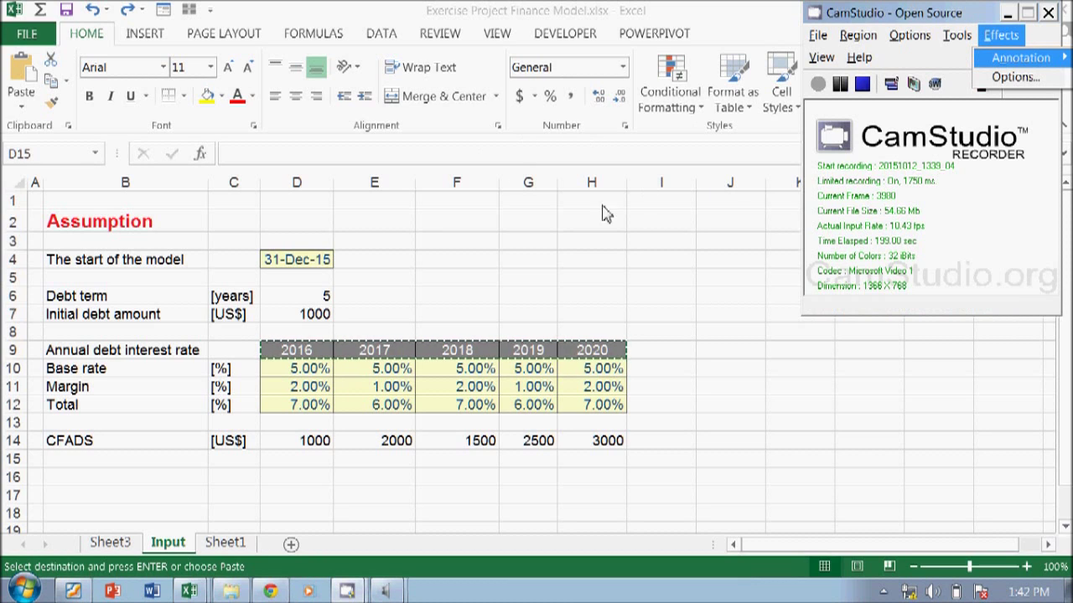
pyautogui.click(541, 223)
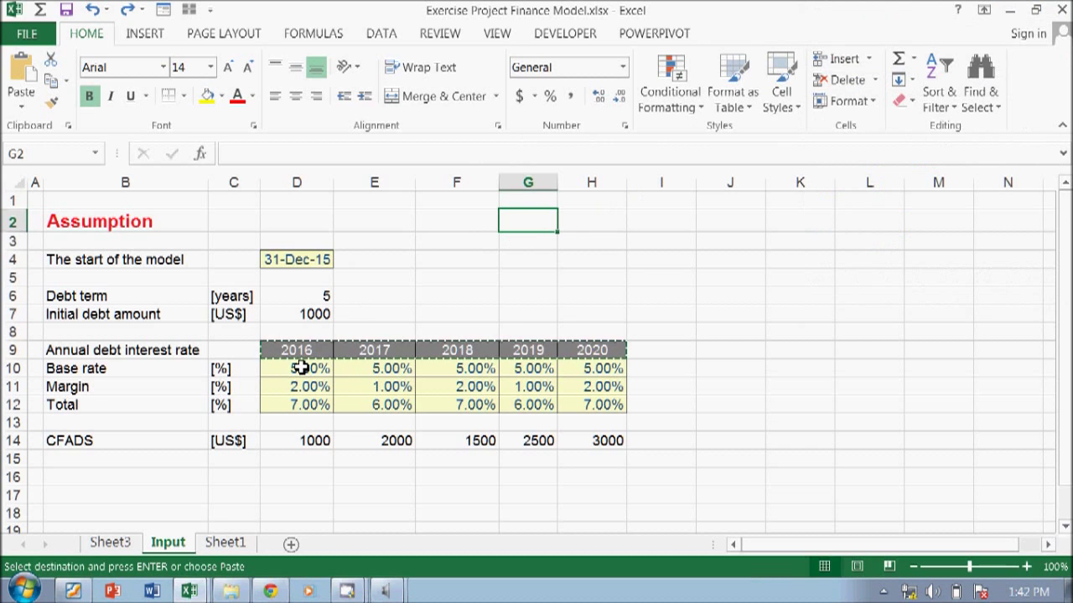
pyautogui.hotkey('ctrl', 'alt', 'v')
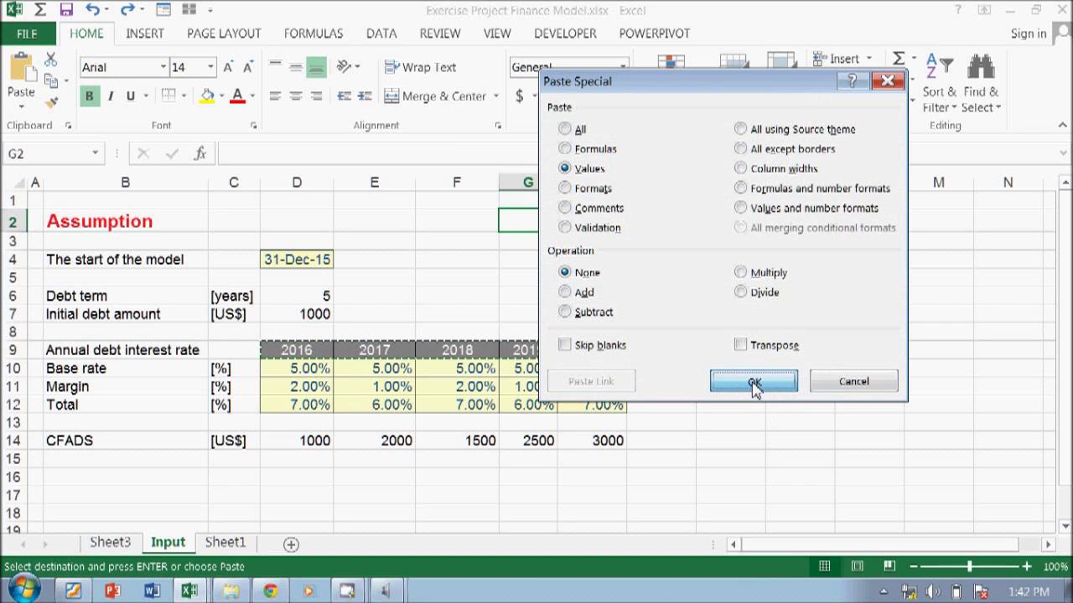
pyautogui.click(844, 382)
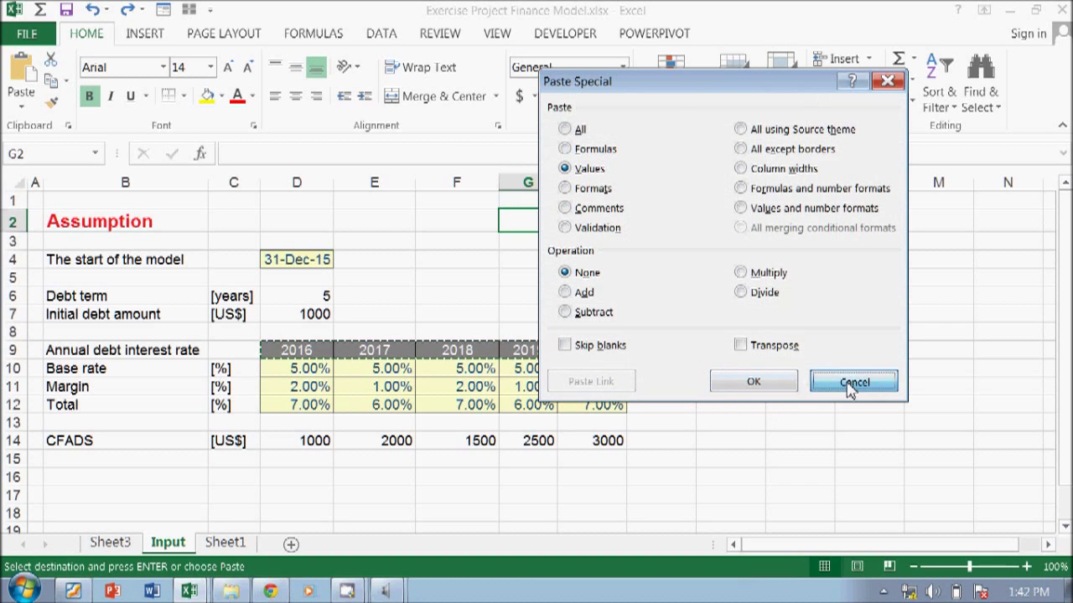
# - Paste the copied years as values only into D15:H15 and apply the dark grey heading cell style to them
pyautogui.click(288, 462)
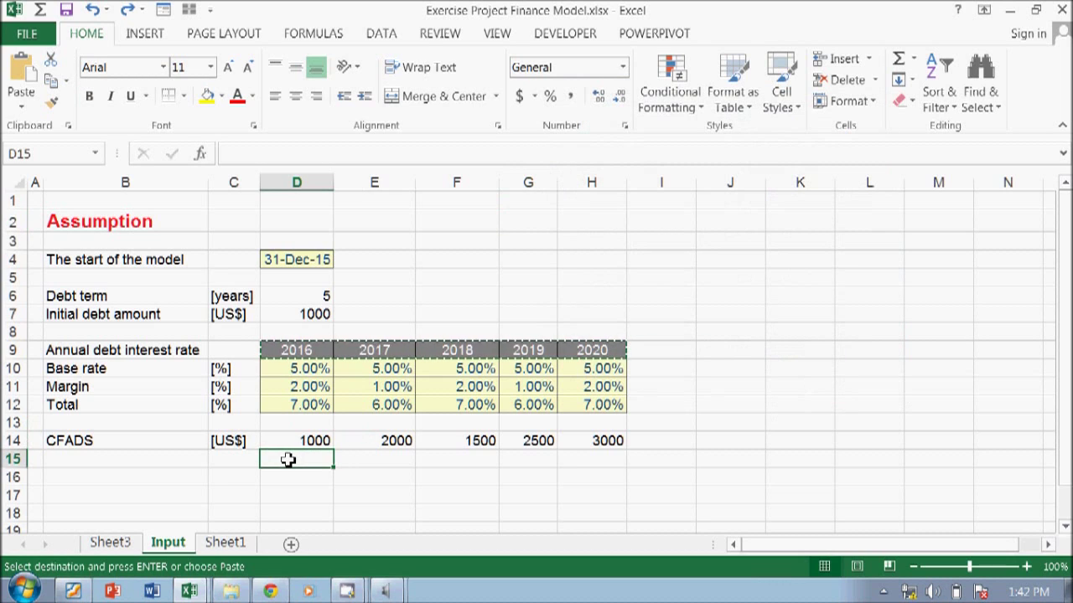
pyautogui.hotkey('ctrl', 'alt', 'v')
pyautogui.press('v')
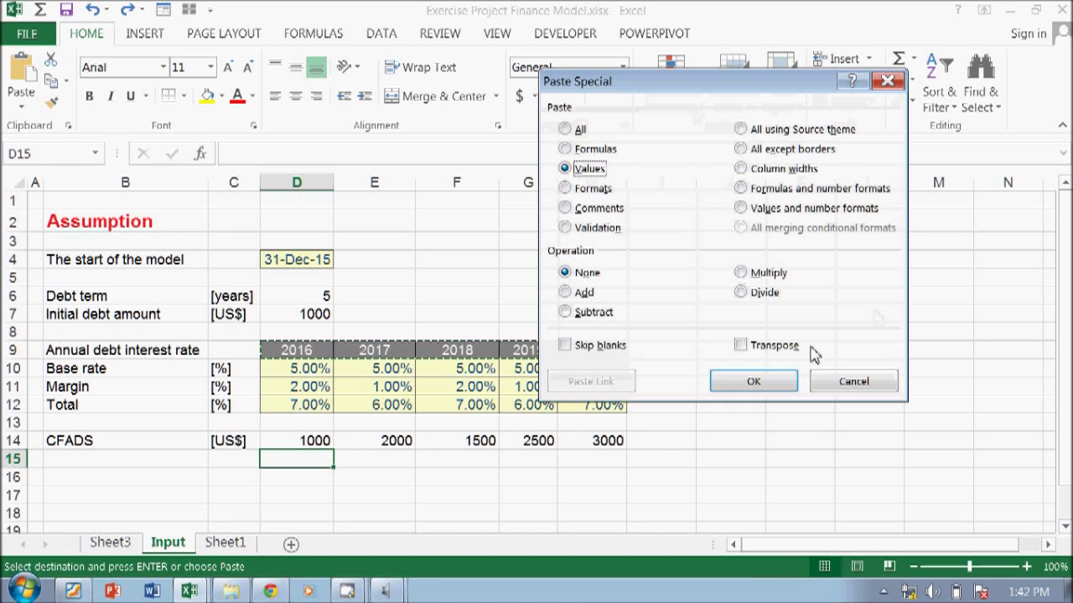
pyautogui.click(771, 385)
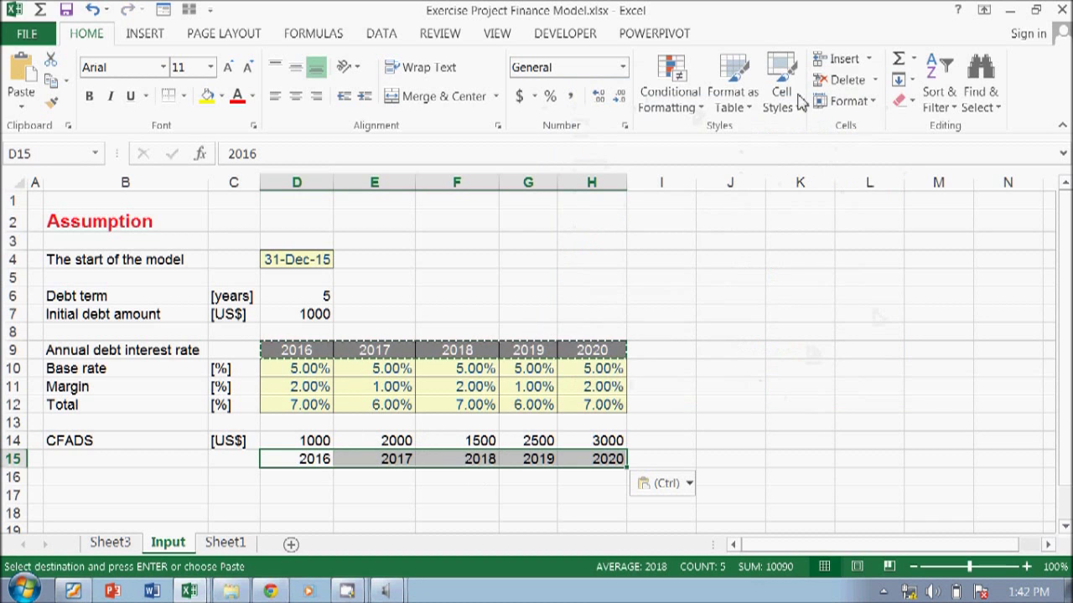
pyautogui.click(779, 97)
pyautogui.click(478, 204)
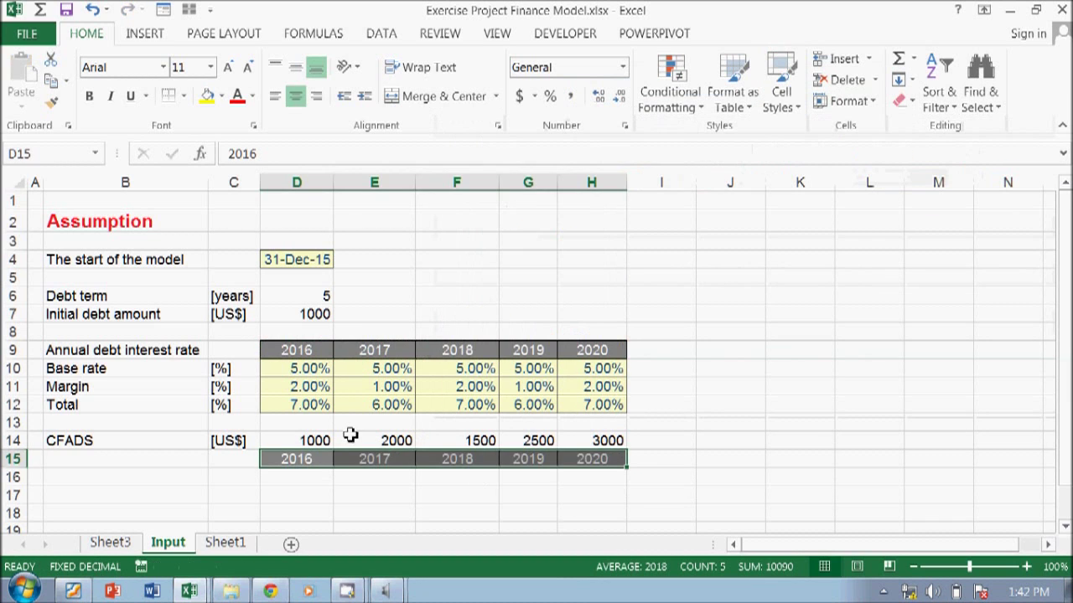
# - Move the CFADS values from D14:H14 to D16:H16, directly below the new year headings
pyautogui.click(351, 435)
pyautogui.click(310, 439)
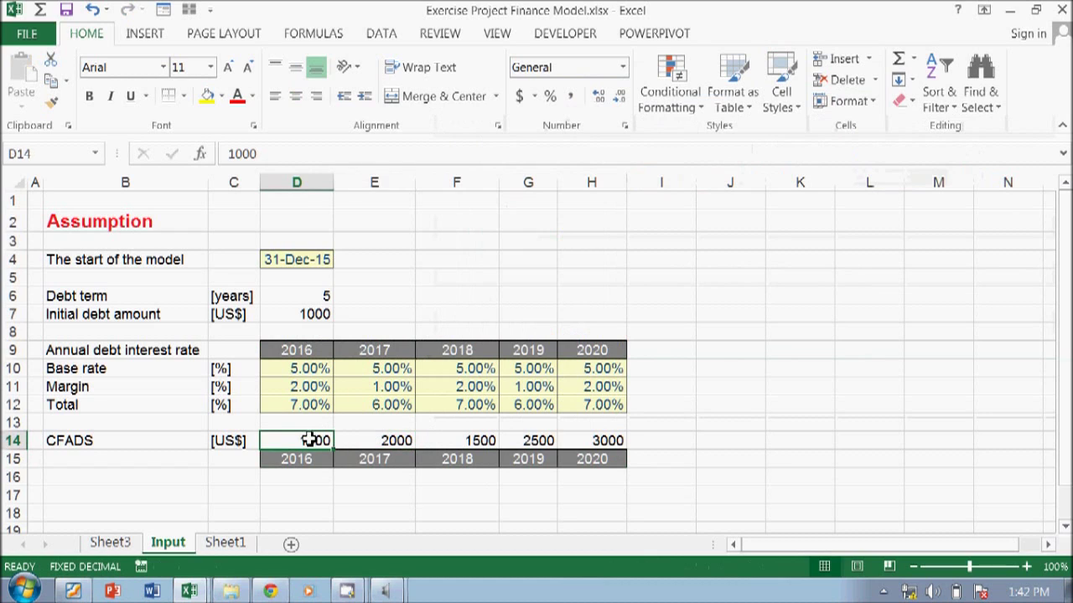
pyautogui.hotkey('shift', 'Right')
pyautogui.hotkey('shift', 'Right')
pyautogui.hotkey('shift', 'Right')
pyautogui.hotkey('shift', 'Right')
pyautogui.hotkey('ctrl', 'c')
pyautogui.press('Down')
pyautogui.press('Down')
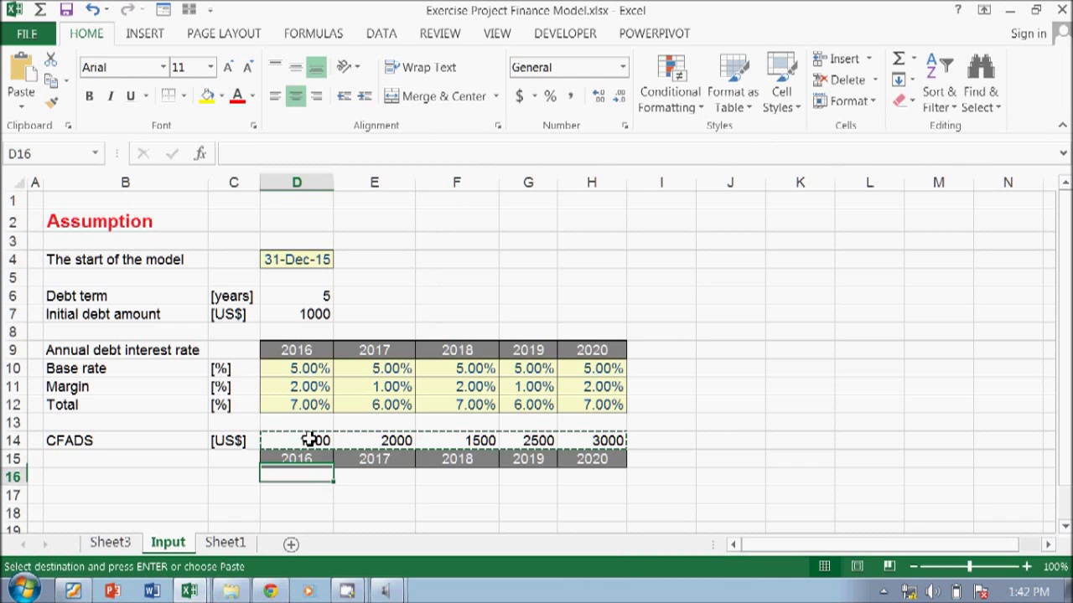
pyautogui.hotkey('ctrl', 'v')
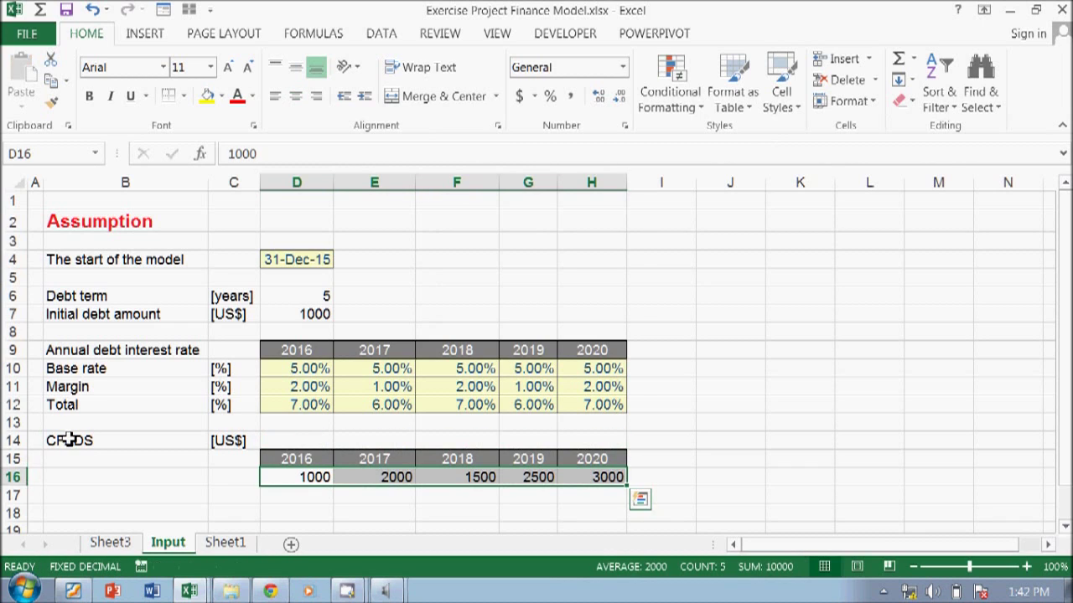
# - Move the CFADS label and its [US$] unit from B14:C14 to B16:C16, and delete the emptied row 14
pyautogui.click(70, 440)
pyautogui.hotkey('shift', 'Right')
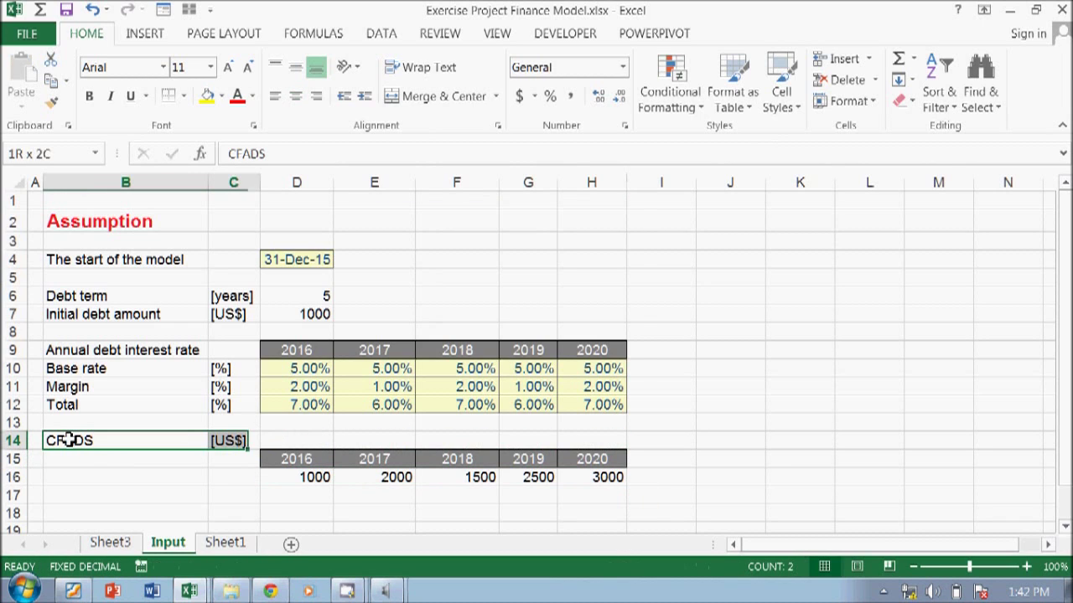
pyautogui.hotkey('ctrl', 'x')
pyautogui.press('Down')
pyautogui.press('Down')
pyautogui.hotkey('ctrl', 'x')
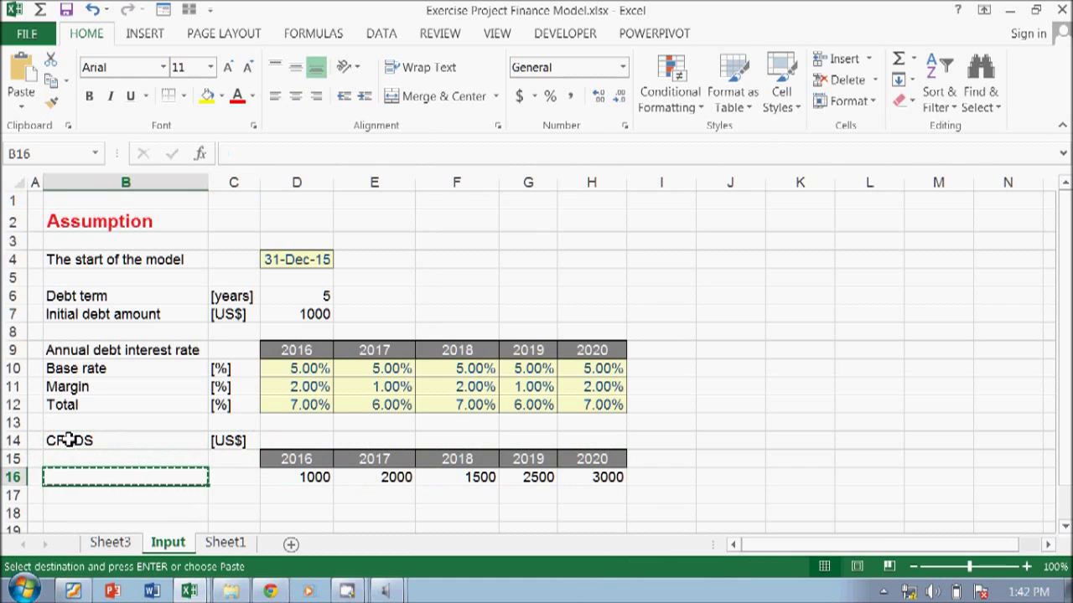
pyautogui.press('Up')
pyautogui.press('Up')
pyautogui.hotkey('shift', 'Right')
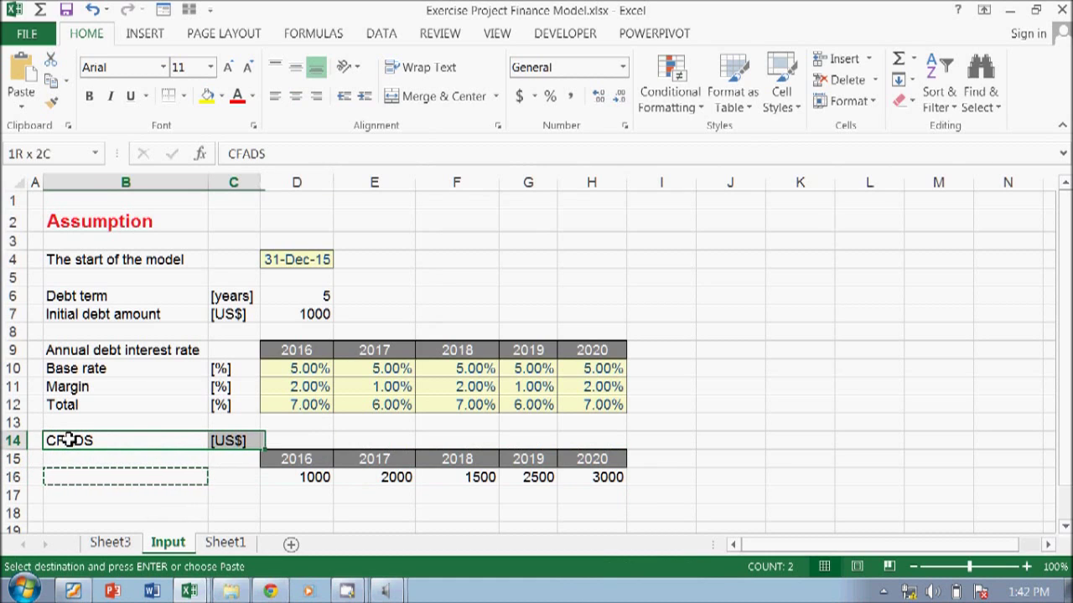
pyautogui.hotkey('ctrl', 'x')
pyautogui.press('Down')
pyautogui.press('Down')
pyautogui.hotkey('ctrl', 'v')
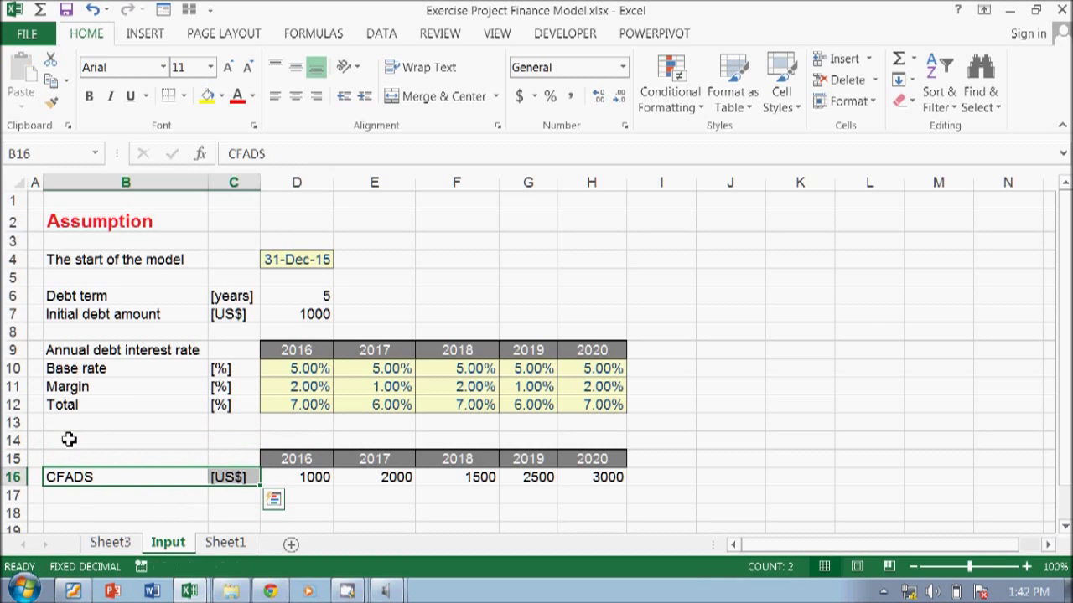
pyautogui.click(15, 440)
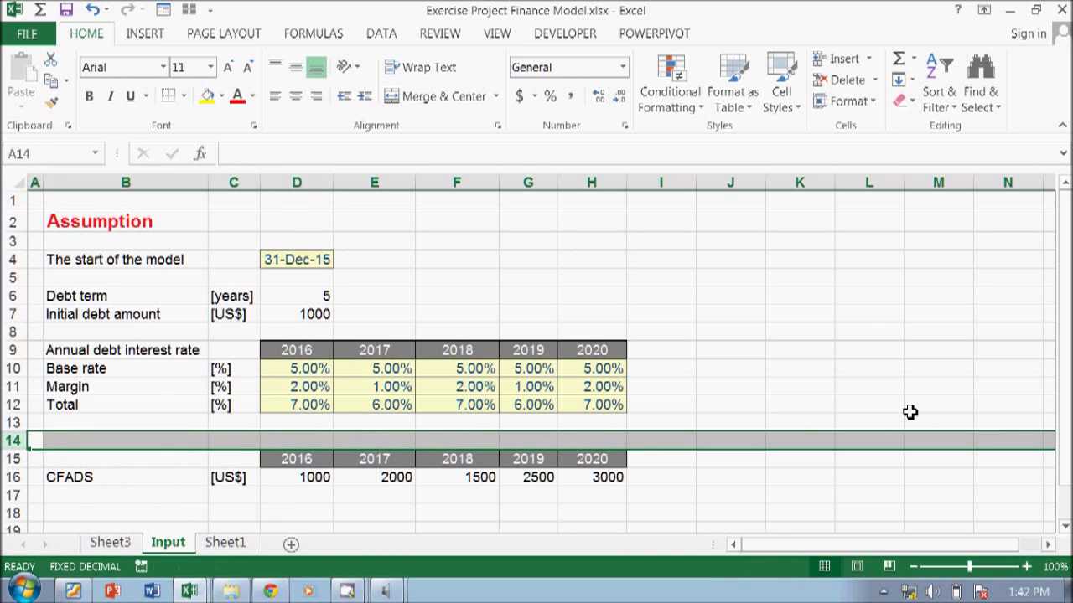
pyautogui.hotkey('ctrl', '-')
# - Apply the light yellow cell style of the interest rate table to the CFADS values in D15:H15
pyautogui.press('Down')
pyautogui.press('Down')
pyautogui.press('Right')
pyautogui.press('Right')
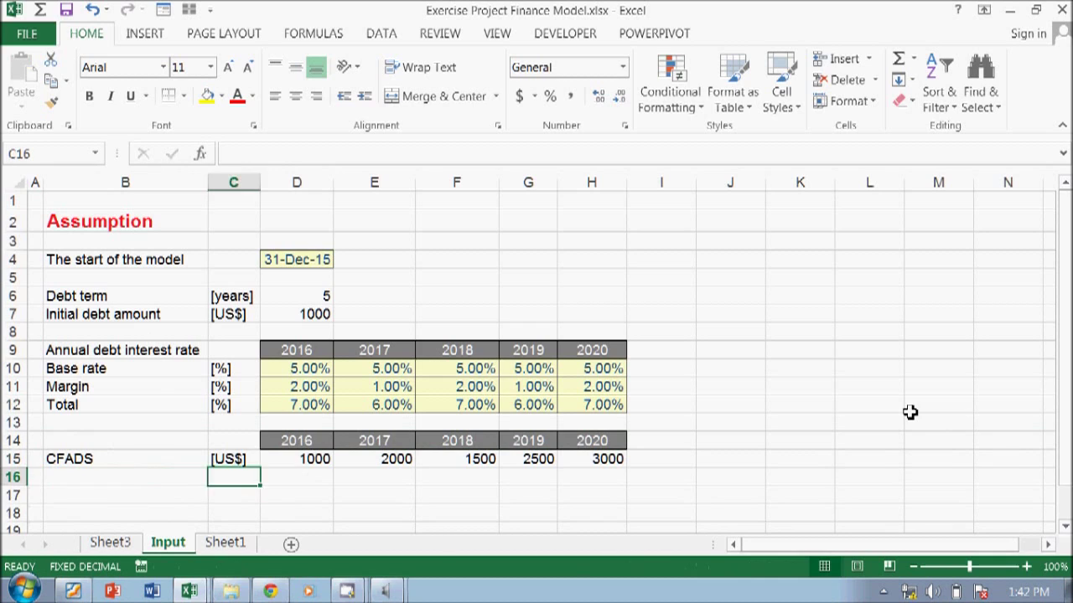
pyautogui.press('Up')
pyautogui.press('Right')
pyautogui.hotkey('shift', 'Right')
pyautogui.hotkey('shift', 'Right')
pyautogui.hotkey('shift', 'Right')
pyautogui.hotkey('shift', 'Right')
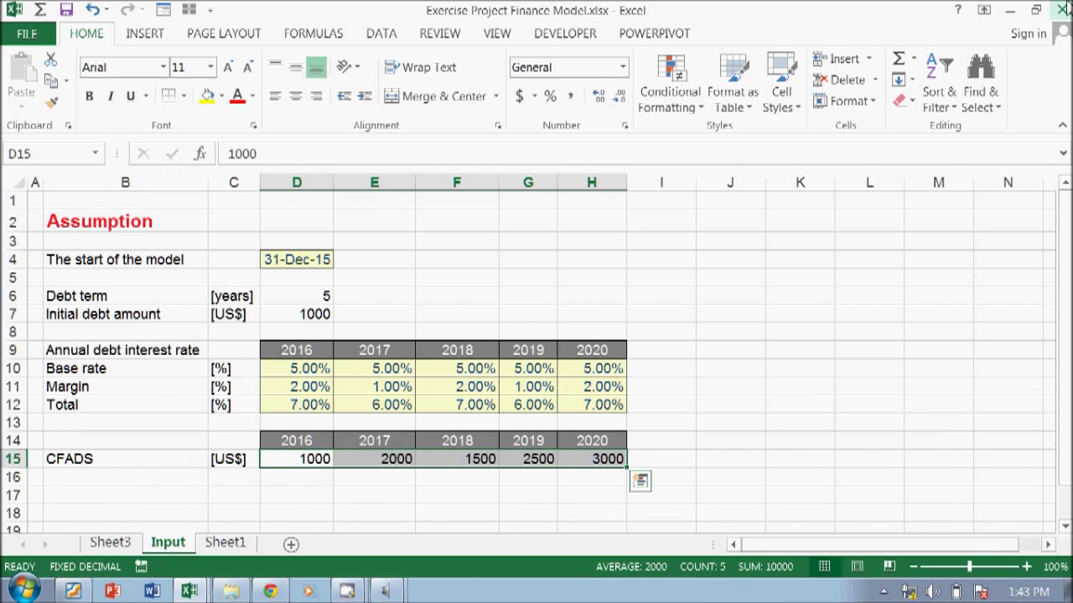
pyautogui.click(781, 94)
pyautogui.click(482, 177)
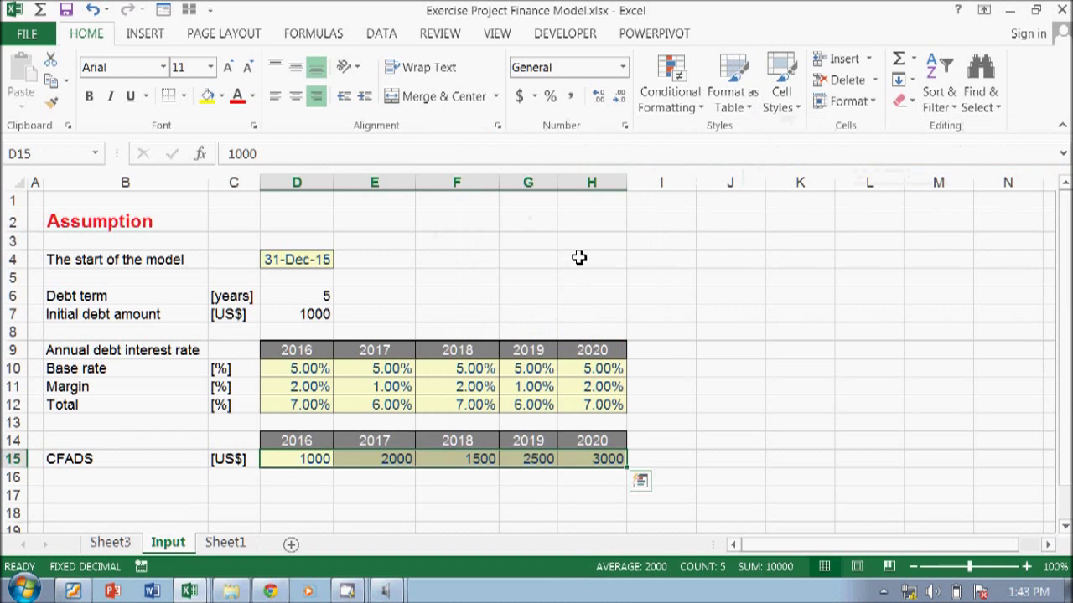
# - Format the CFADS values in D15:H15 as numbers with thousands separators and two decimals, and widen column G to fit them
pyautogui.press('Up')
pyautogui.press('Up')
pyautogui.press('Right')
pyautogui.press('Right')
pyautogui.click(300, 458)
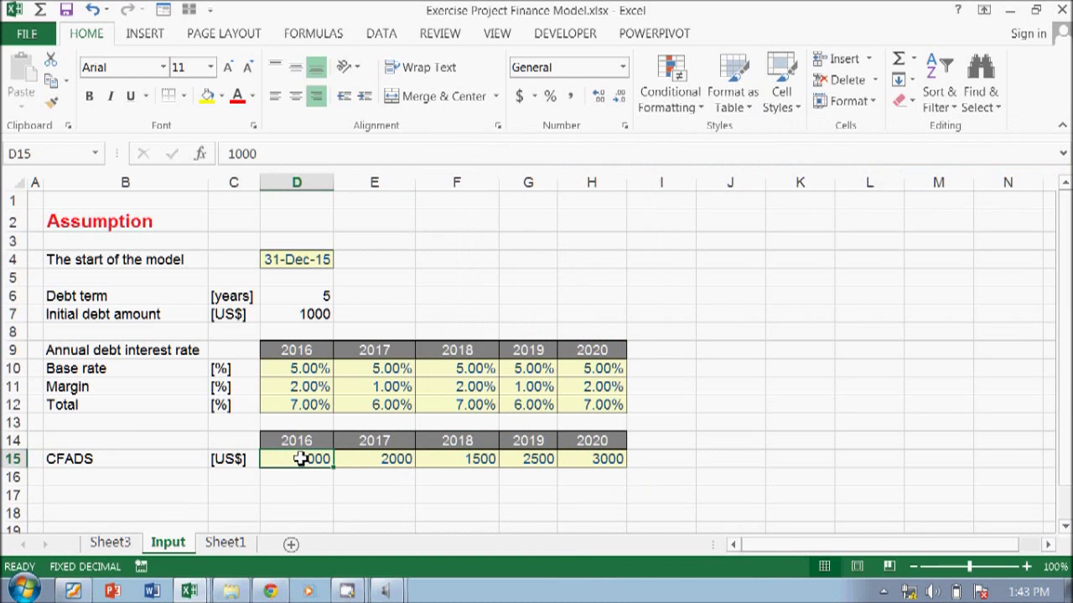
pyautogui.hotkey('ctrl', 'shift', 'Right')
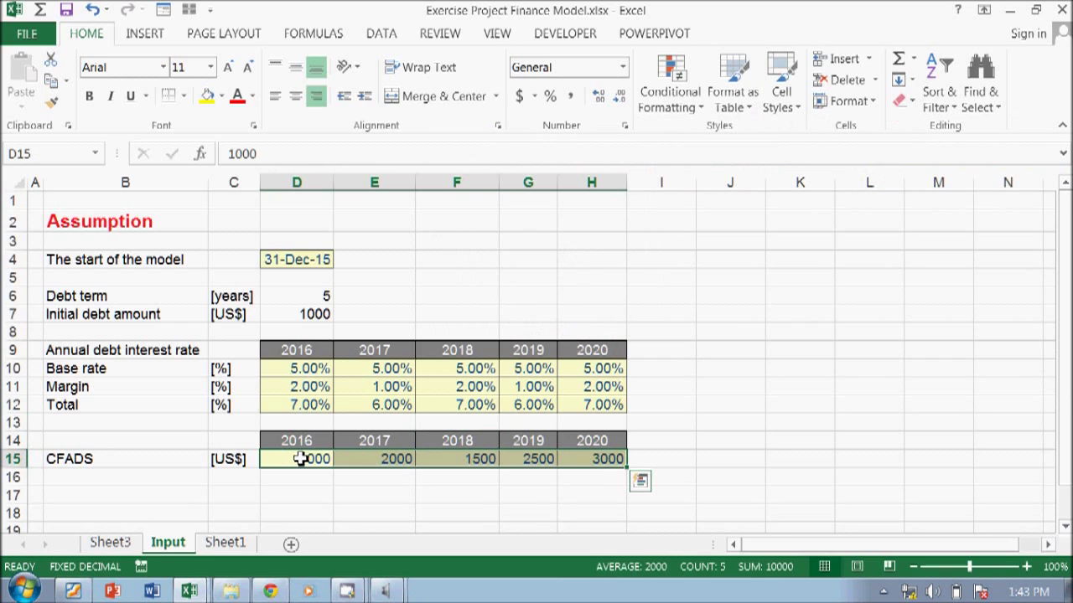
pyautogui.hotkey('ctrl', 'shift', '1')
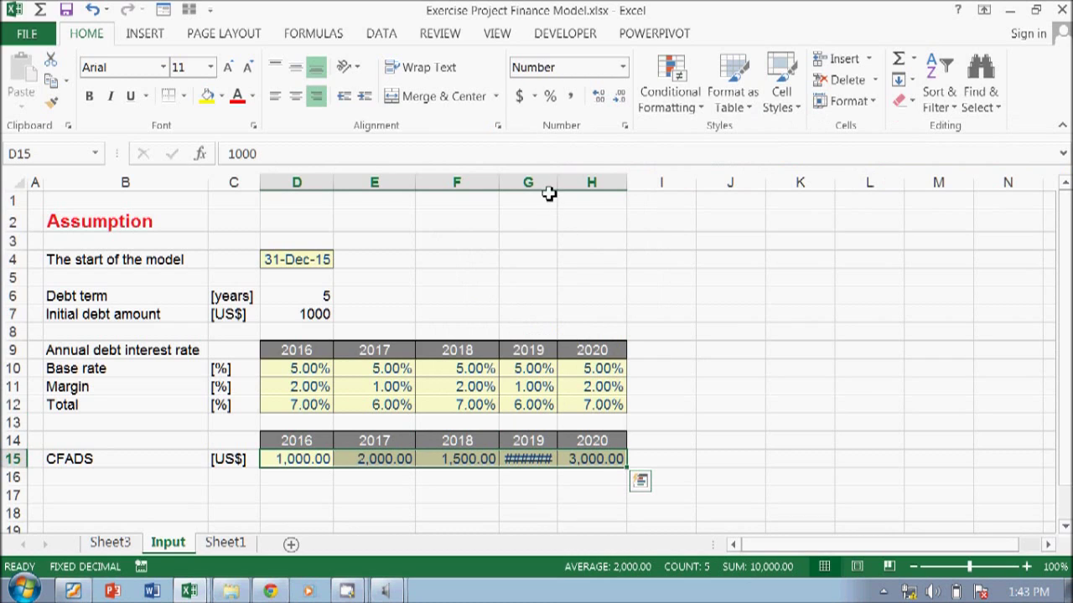
pyautogui.moveTo(558, 183); pyautogui.dragTo(574, 183)
pyautogui.click(54, 489)
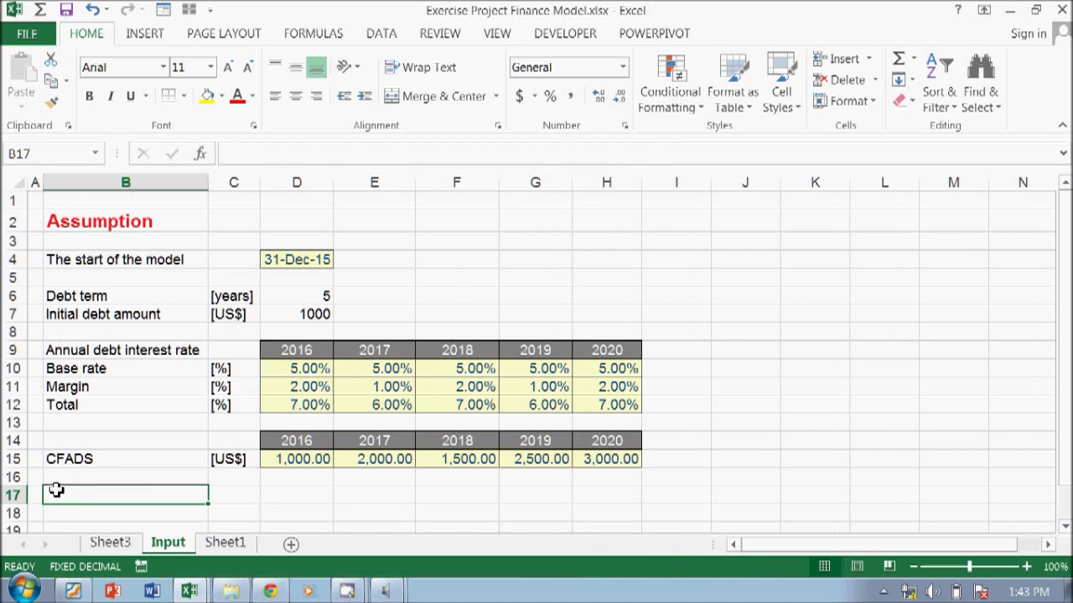
# - Format the initial debt amount in D7 as a number with thousands separators and two decimals
pyautogui.click(307, 312)
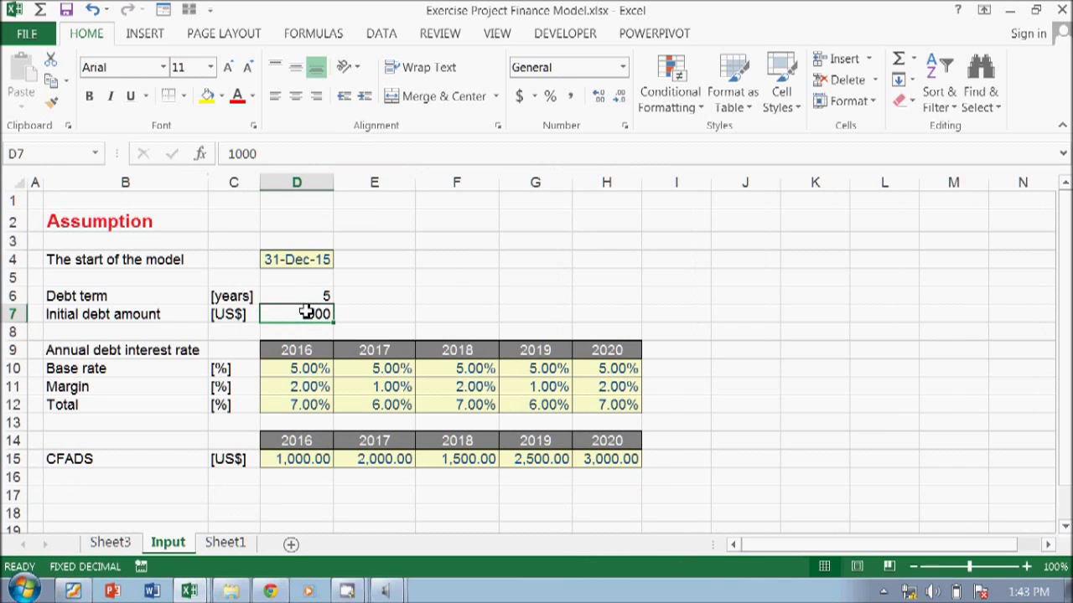
pyautogui.hotkey('ctrl', 'shift', '1')
pyautogui.press('Down')
pyautogui.press('Down')
# - Apply the light yellow cell style of the other inputs to the debt term and initial debt amount in D6:D7
pyautogui.press('Up')
pyautogui.press('Up')
pyautogui.hotkey('shift', 'Up')
pyautogui.click(307, 313)
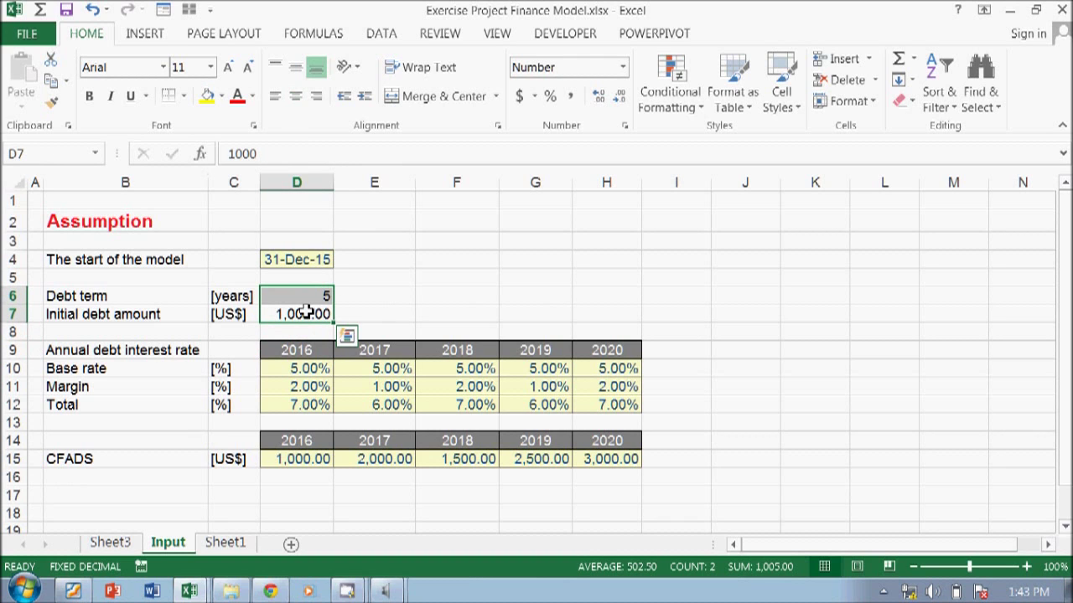
pyautogui.click(781, 96)
pyautogui.click(503, 177)
pyautogui.click(360, 264)
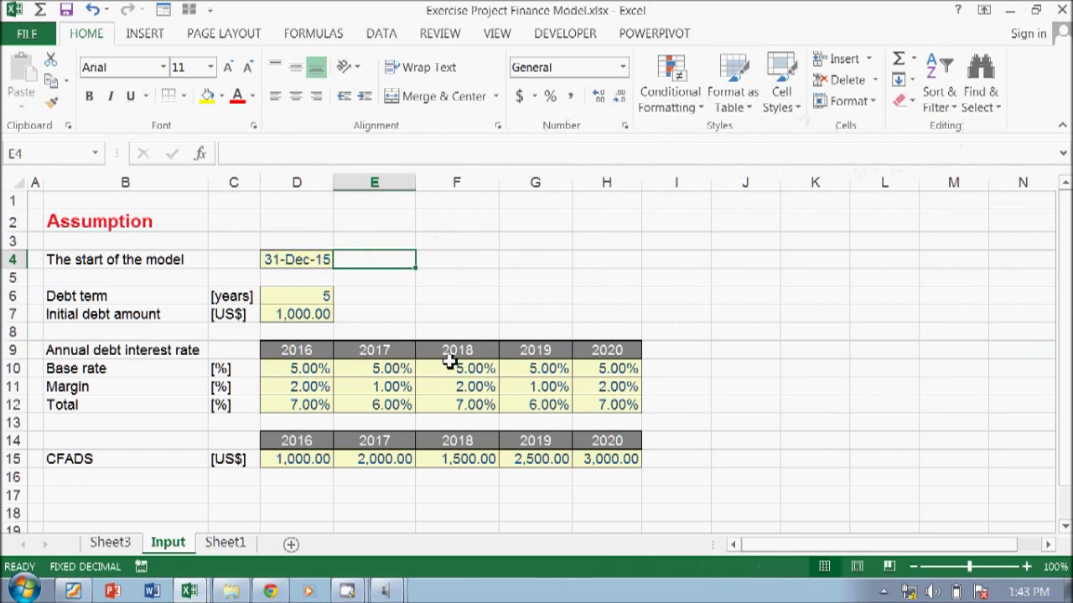
pyautogui.scroll(-3, 437, 389)
pyautogui.scroll(3, 438, 388)
pyautogui.click(67, 496)
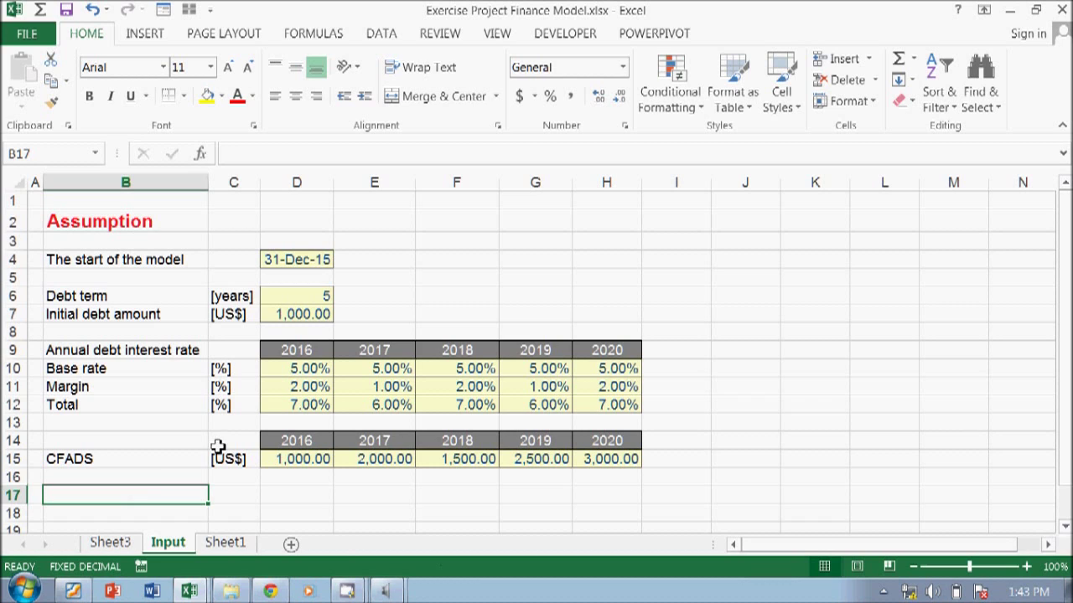
# - Rename Sheet1 as Process
pyautogui.rightClick(214, 545)
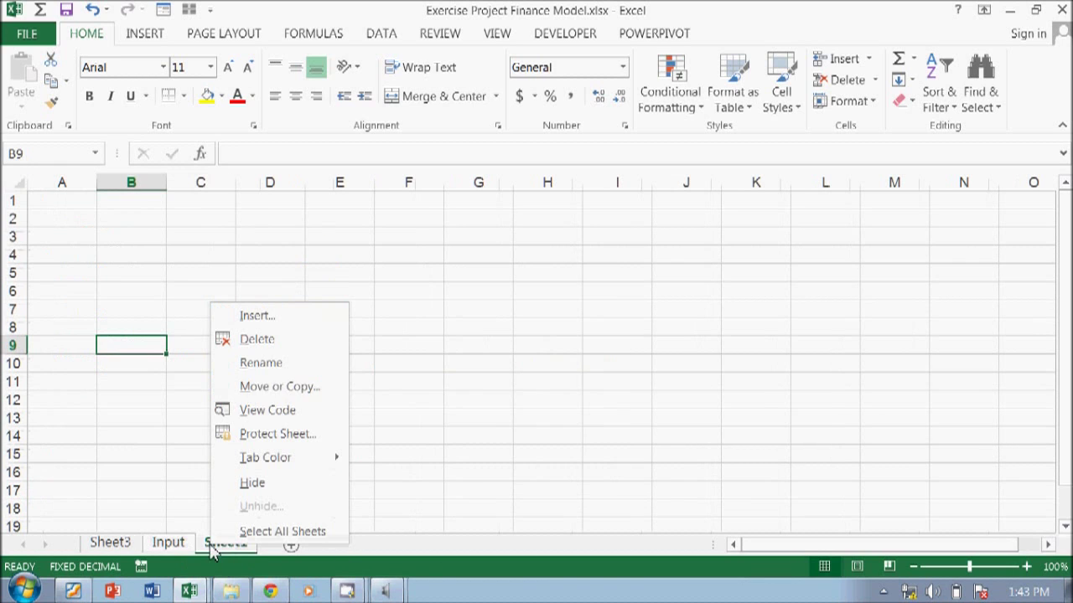
pyautogui.click(278, 367)
pyautogui.write('P')
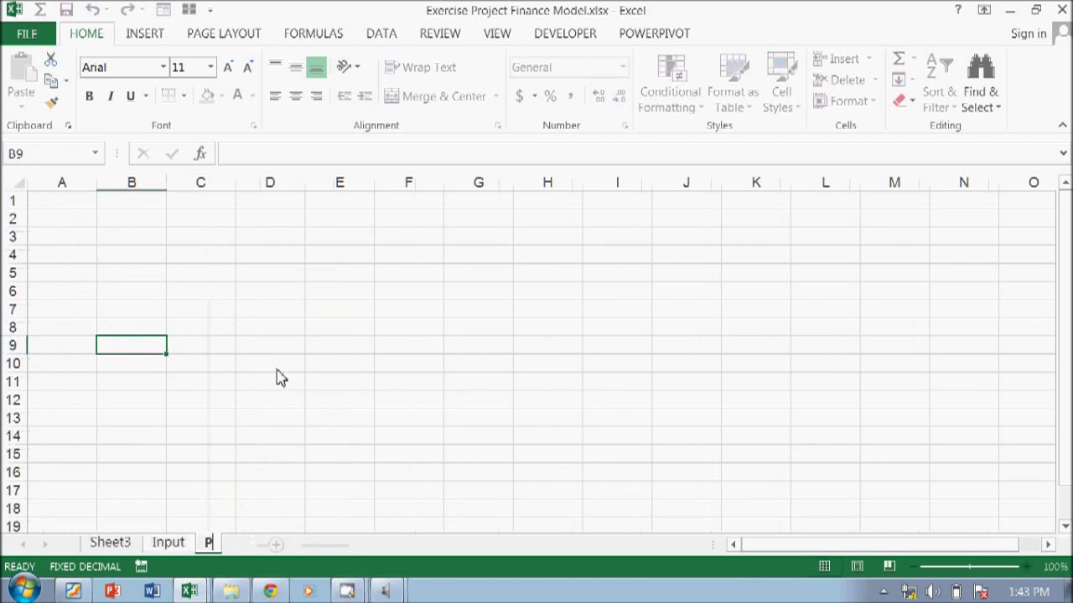
pyautogui.write('rocess')
pyautogui.press('Return')
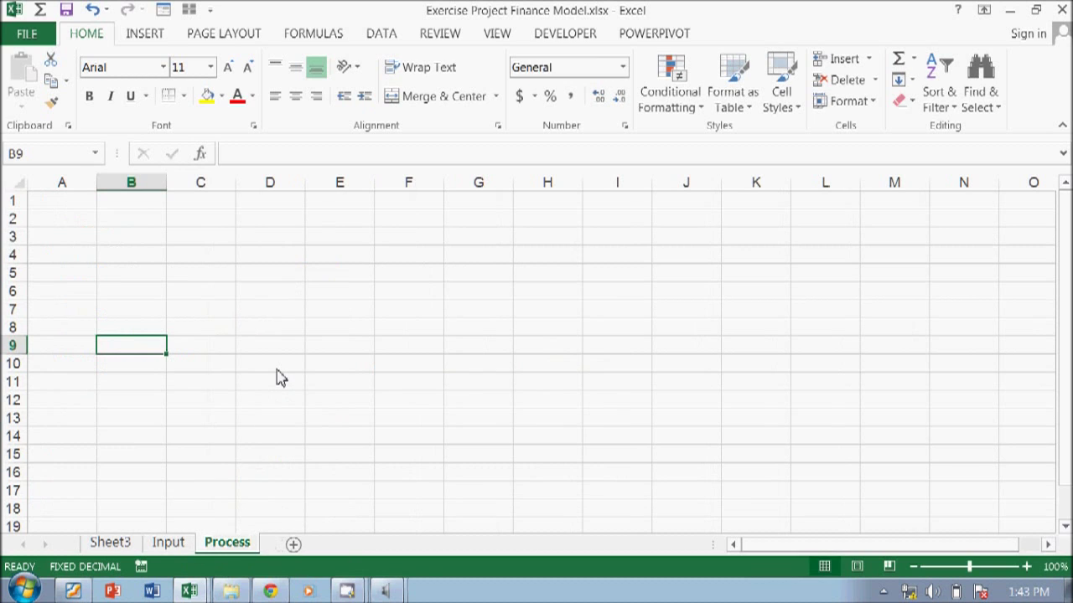
# - Narrow column A of the Process sheet to a thin margin like the one on the Input sheet
pyautogui.click(167, 545)
pyautogui.click(227, 545)
pyautogui.moveTo(96, 184); pyautogui.dragTo(41, 188)
pyautogui.click(167, 543)
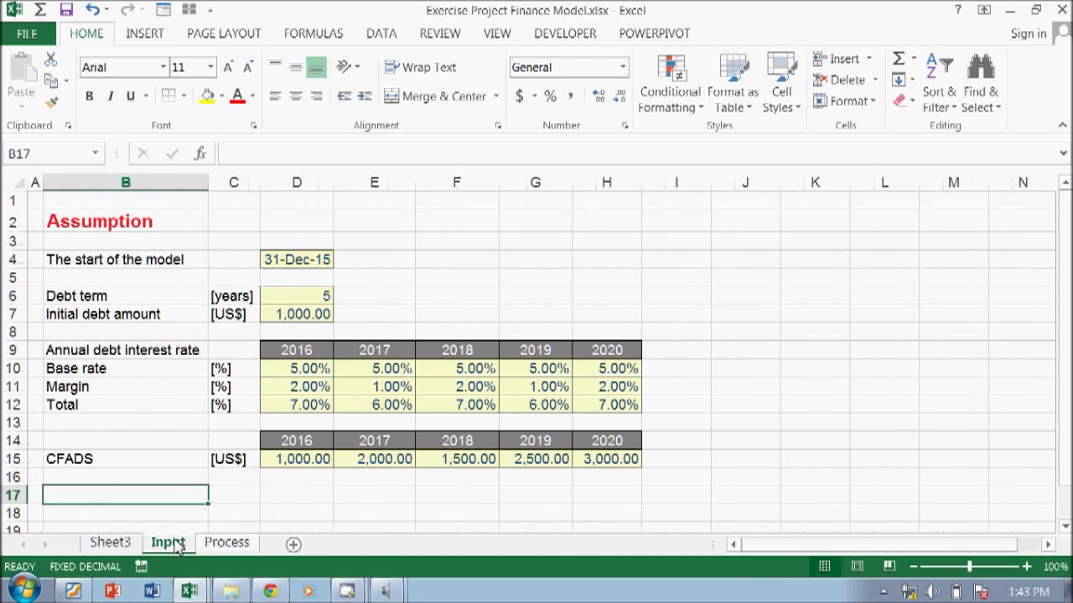
# - Enter the title Calculation in cell B2 of the Process sheet
pyautogui.click(235, 546)
pyautogui.click(77, 221)
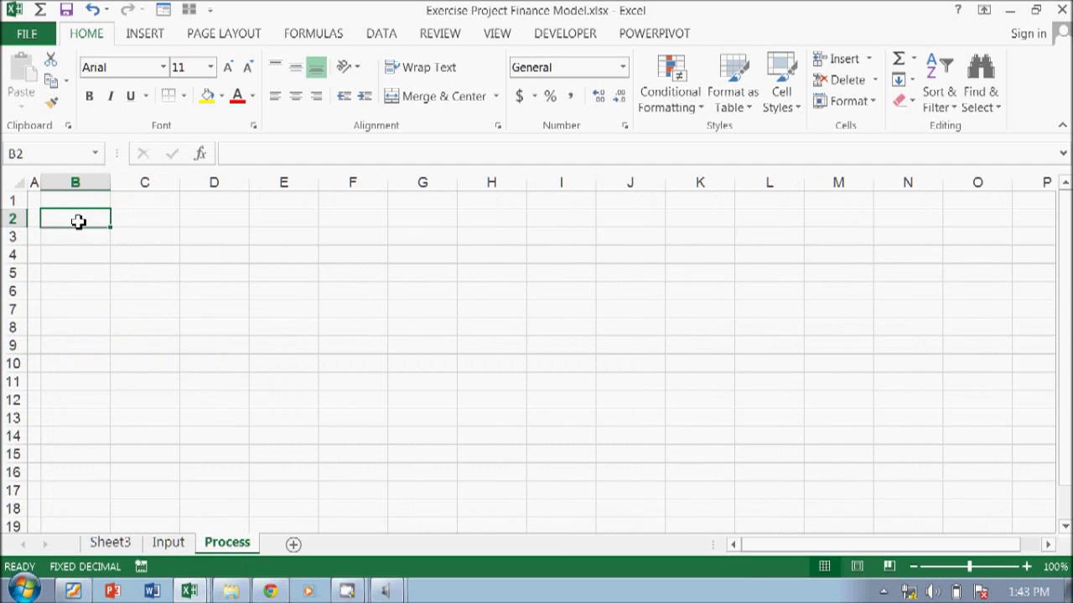
pyautogui.write('Calcul')
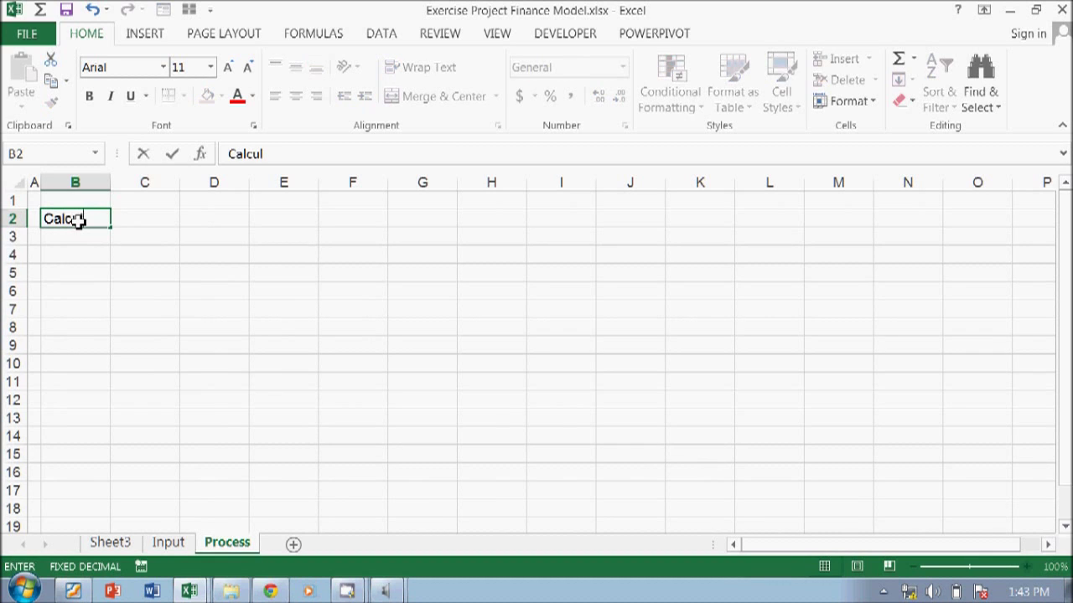
pyautogui.write('ation')
pyautogui.press('Return')
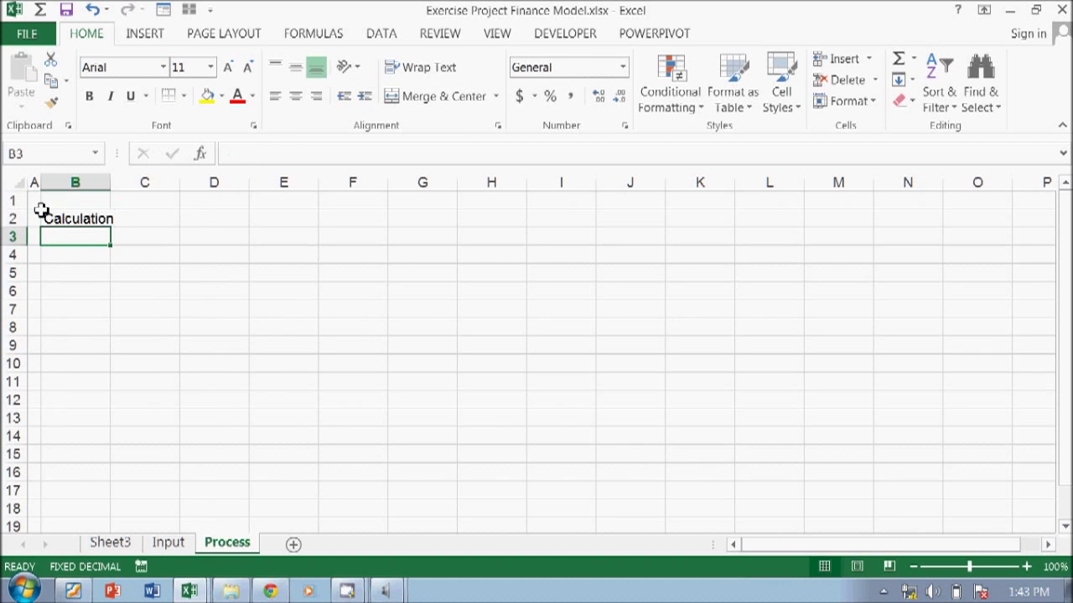
# - Fill the whole of row 2 on the Process sheet with light blue and make its text white and bold
pyautogui.click(15, 219)
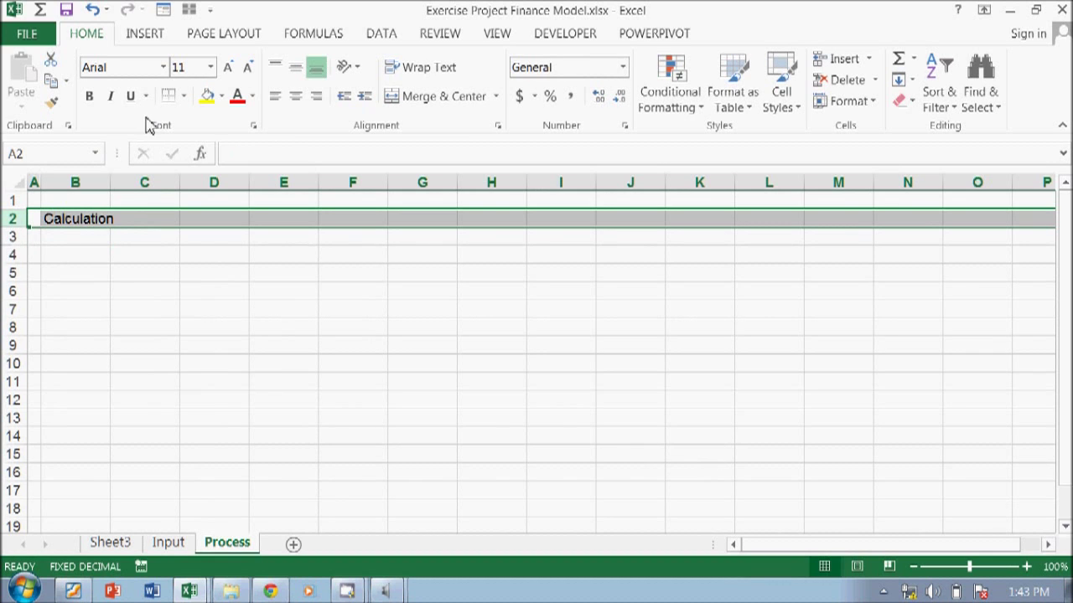
pyautogui.click(222, 96)
pyautogui.click(237, 281)
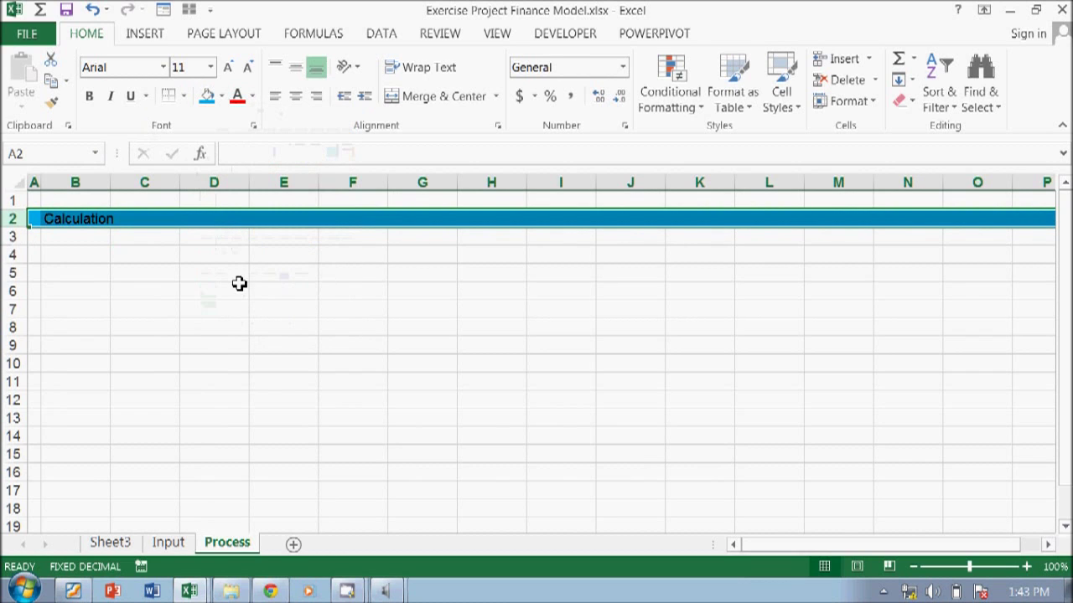
pyautogui.click(254, 97)
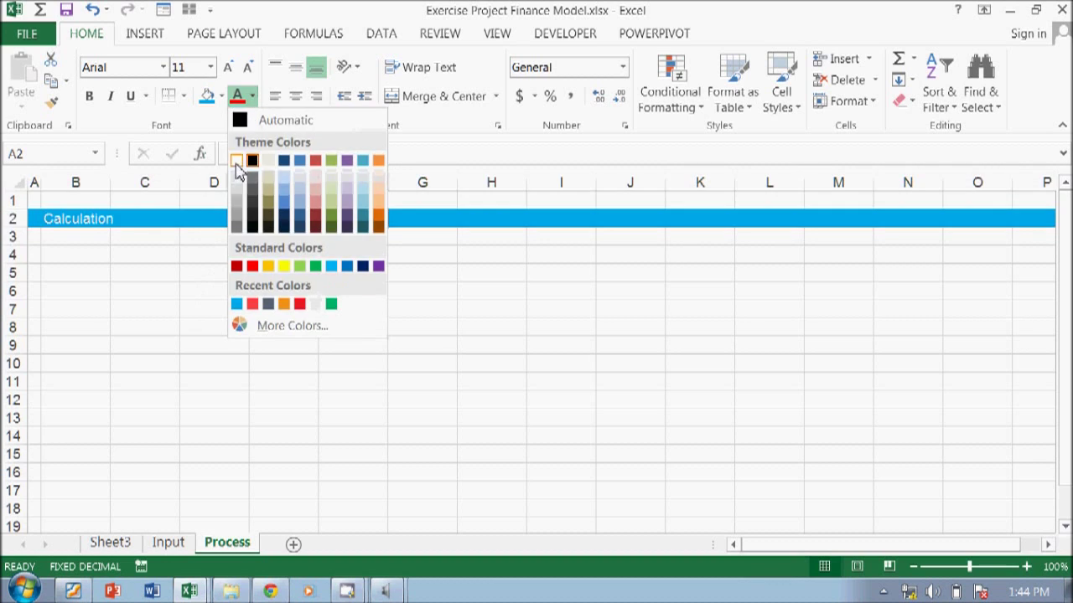
pyautogui.click(241, 159)
pyautogui.click(90, 97)
pyautogui.click(84, 246)
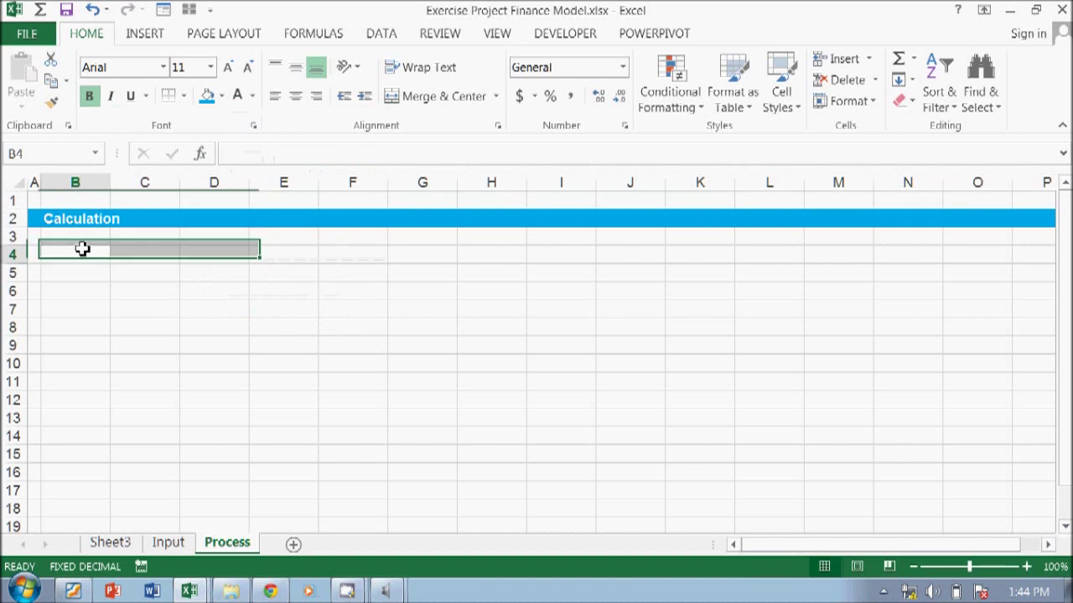
# - Set the font size of the Calculation title in B2 to 16
pyautogui.click(79, 218)
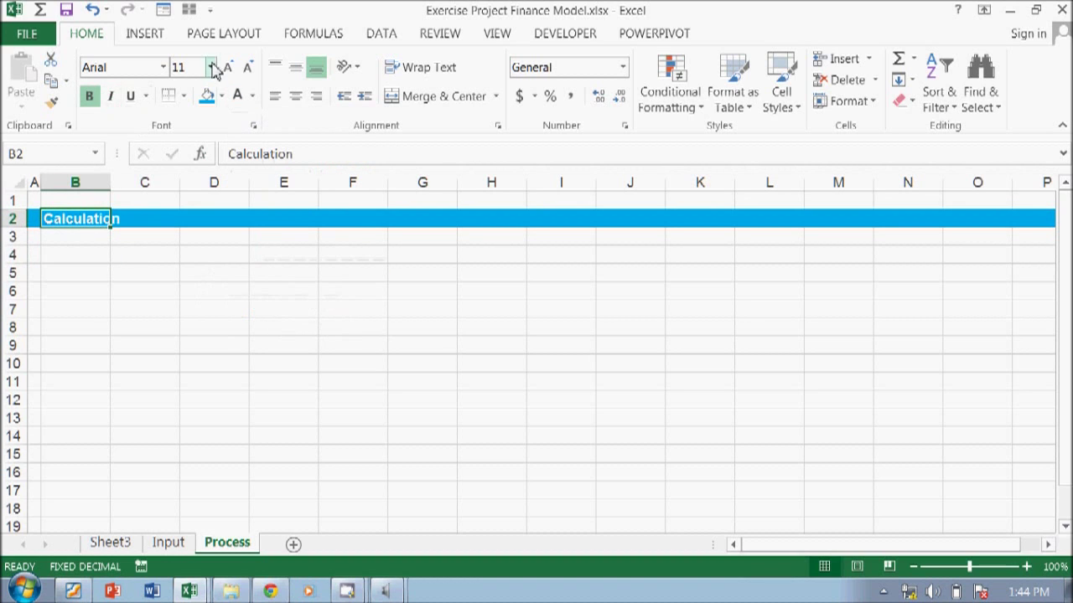
pyautogui.click(211, 67)
pyautogui.click(184, 203)
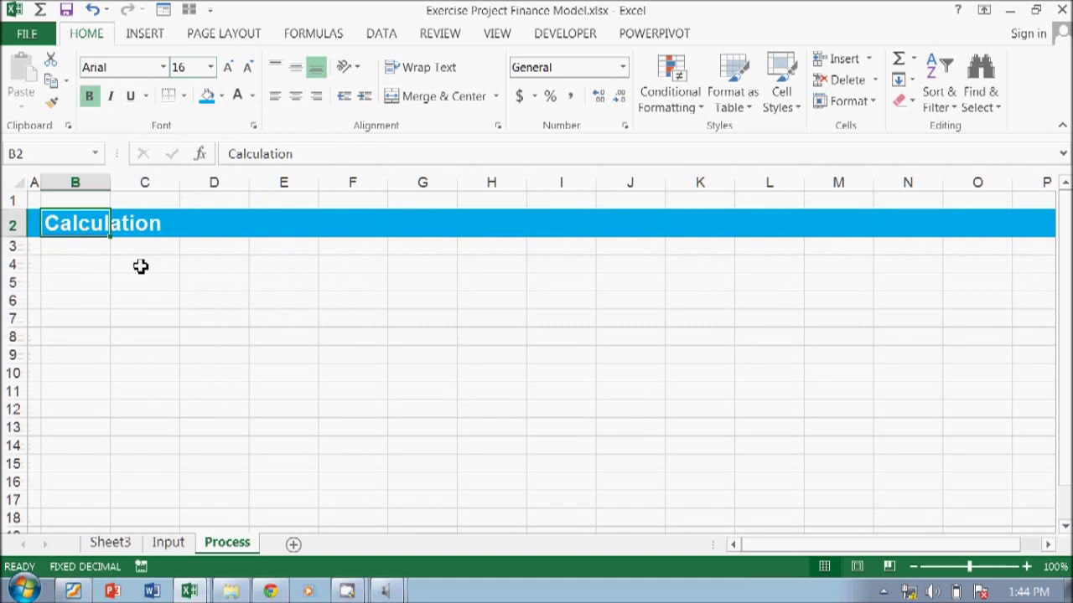
pyautogui.click(98, 270)
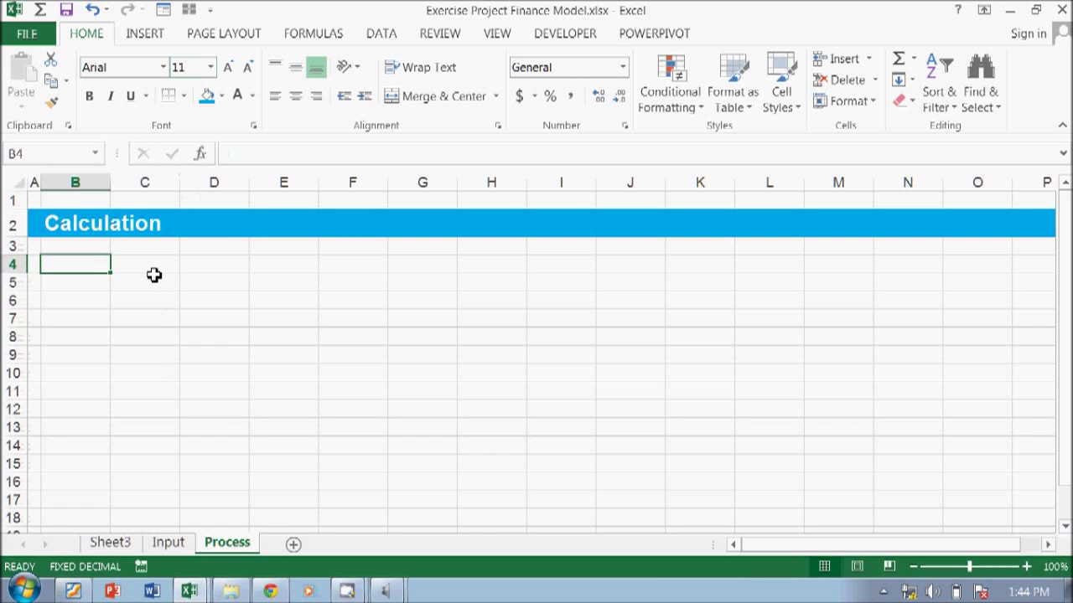
pyautogui.click(130, 268)
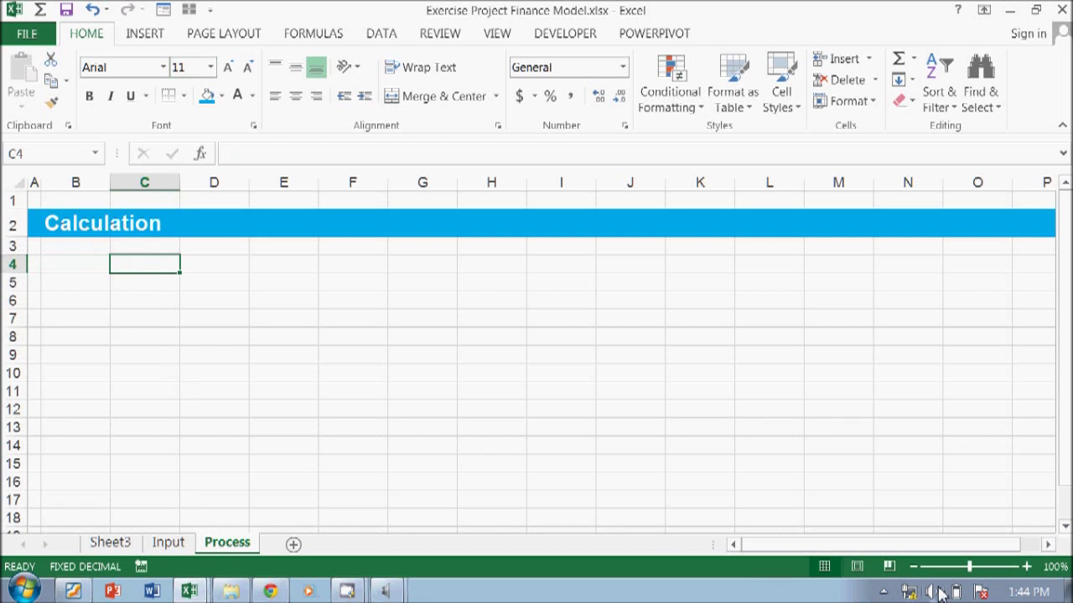
pyautogui.click(348, 591)
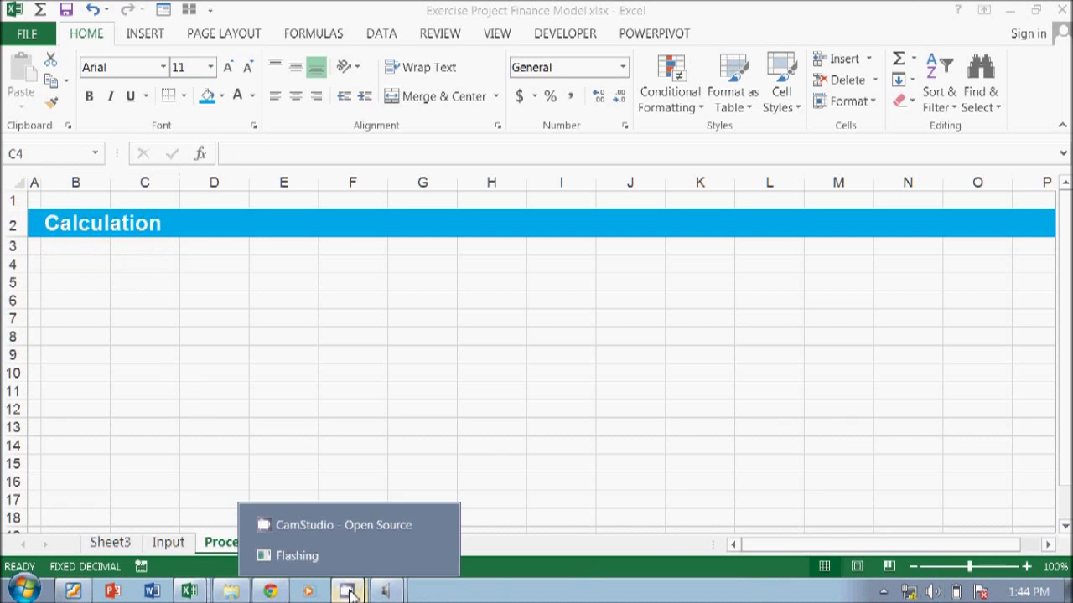
pyautogui.click(342, 525)
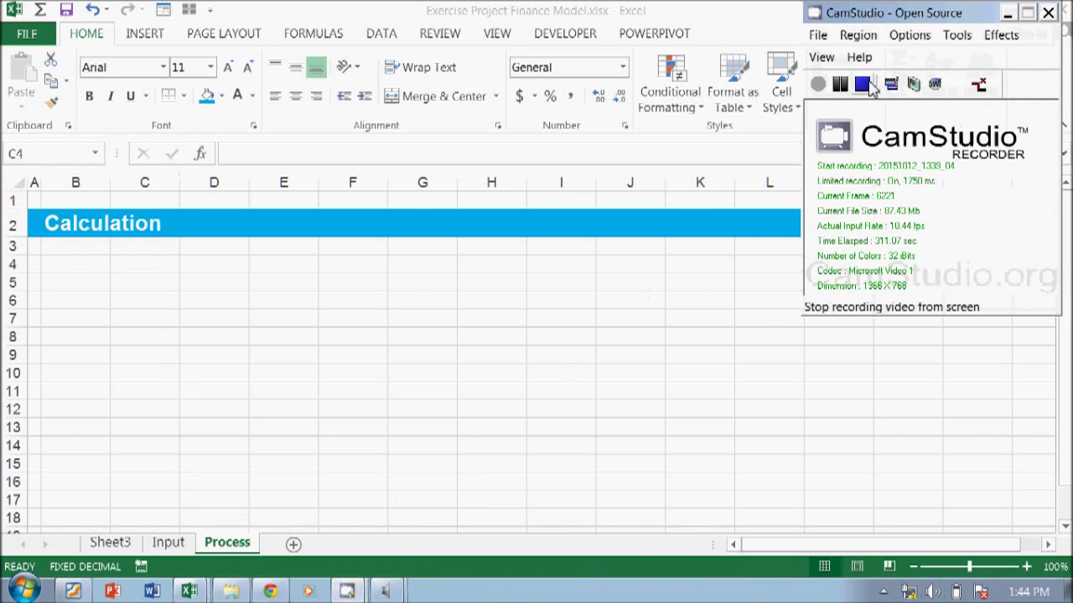